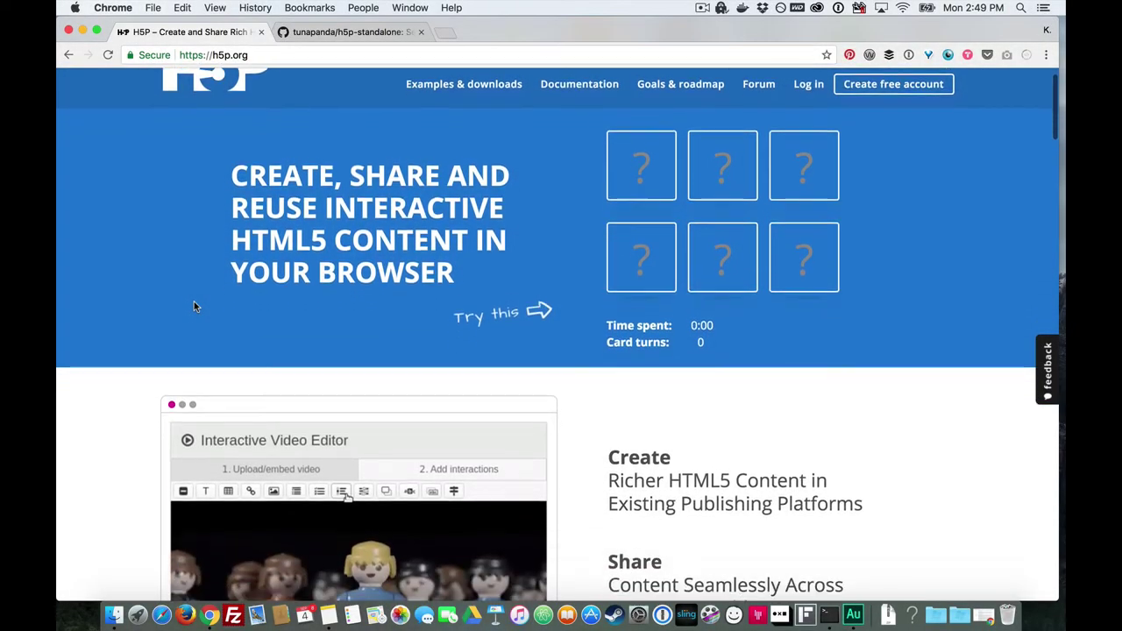
Look over the H5P homepage's introduction and its Interactive Video Editor preview
scroll(193, 306, "down", 4)
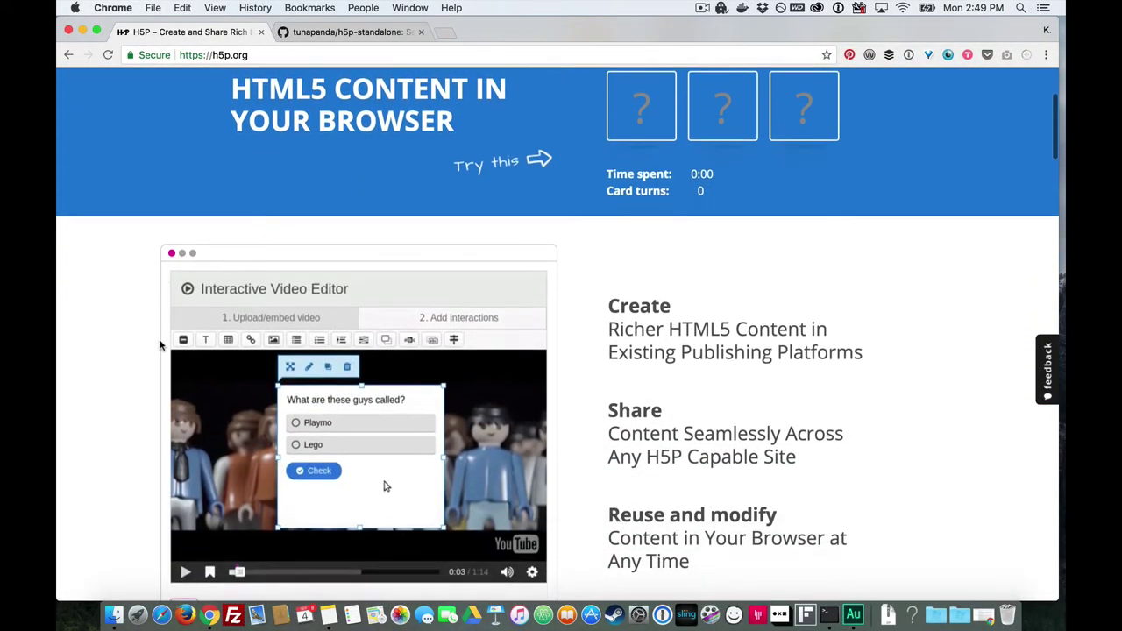
scroll(160, 344, "down", 2)
scroll(159, 345, "down", 3)
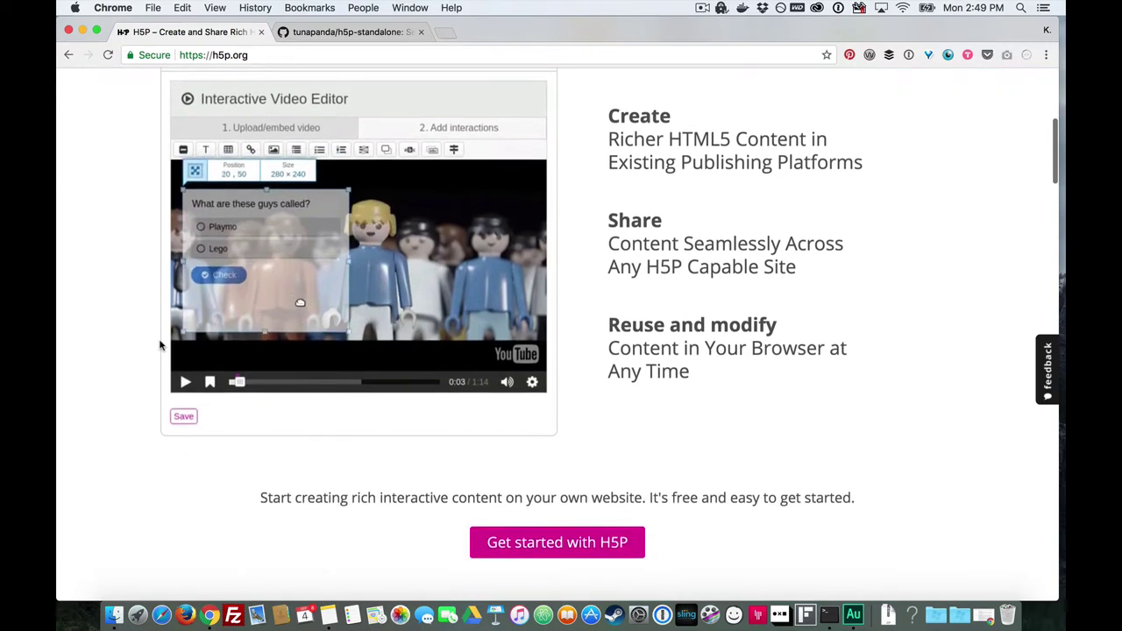
scroll(160, 345, "down", 1)
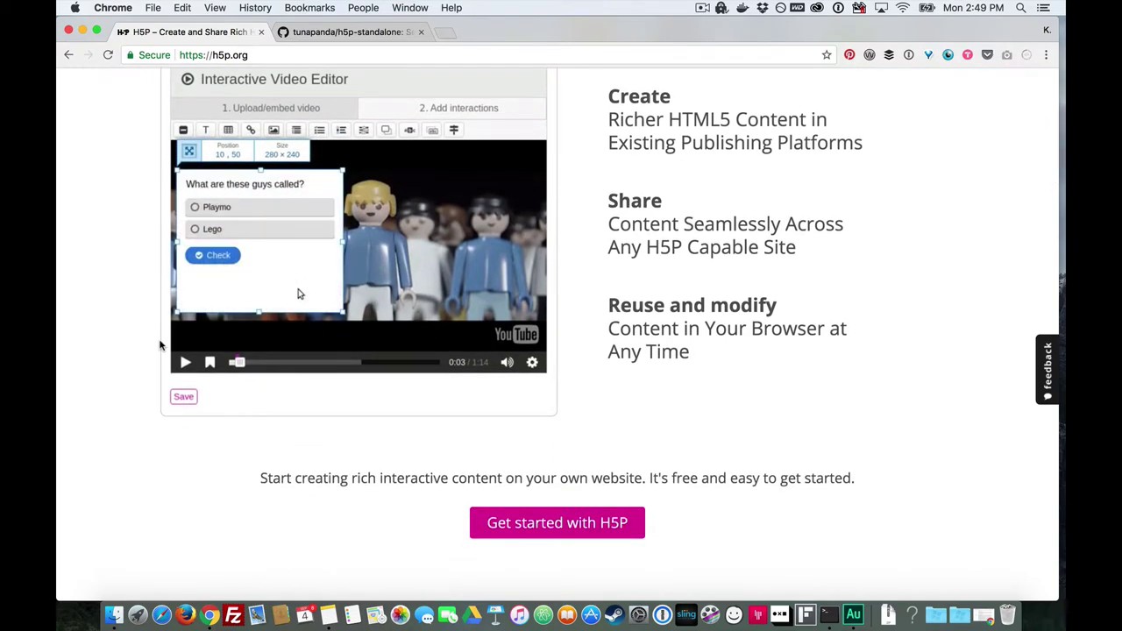
scroll(160, 345, "up", 10)
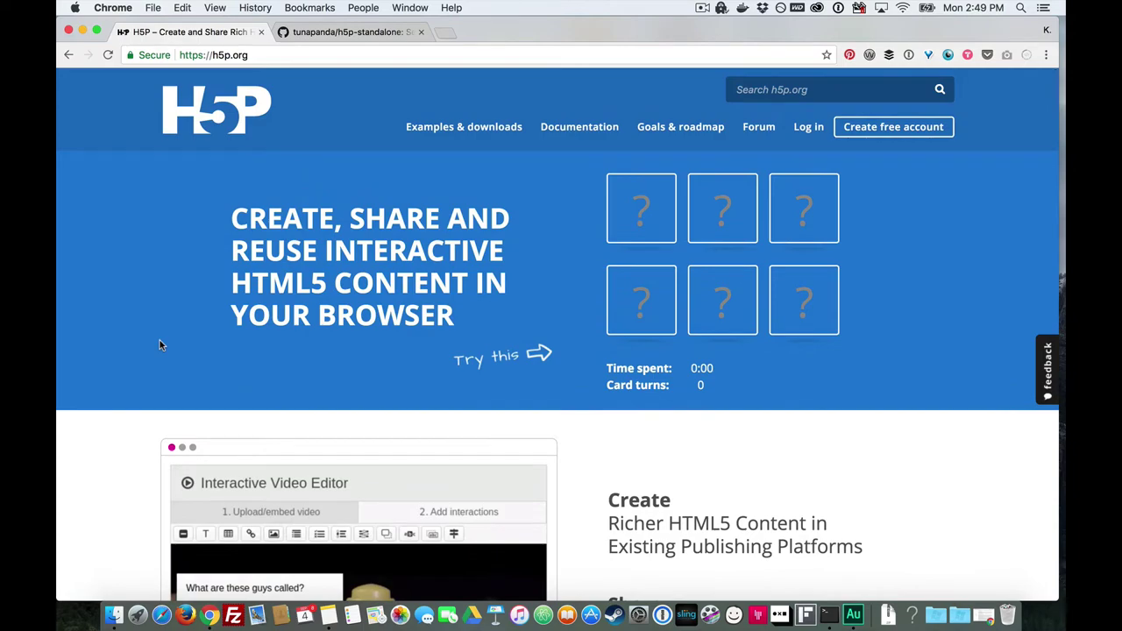
Open the Smoothie example of the Interactive Video content type, play it and view its ingredients list
left_click(432, 138)
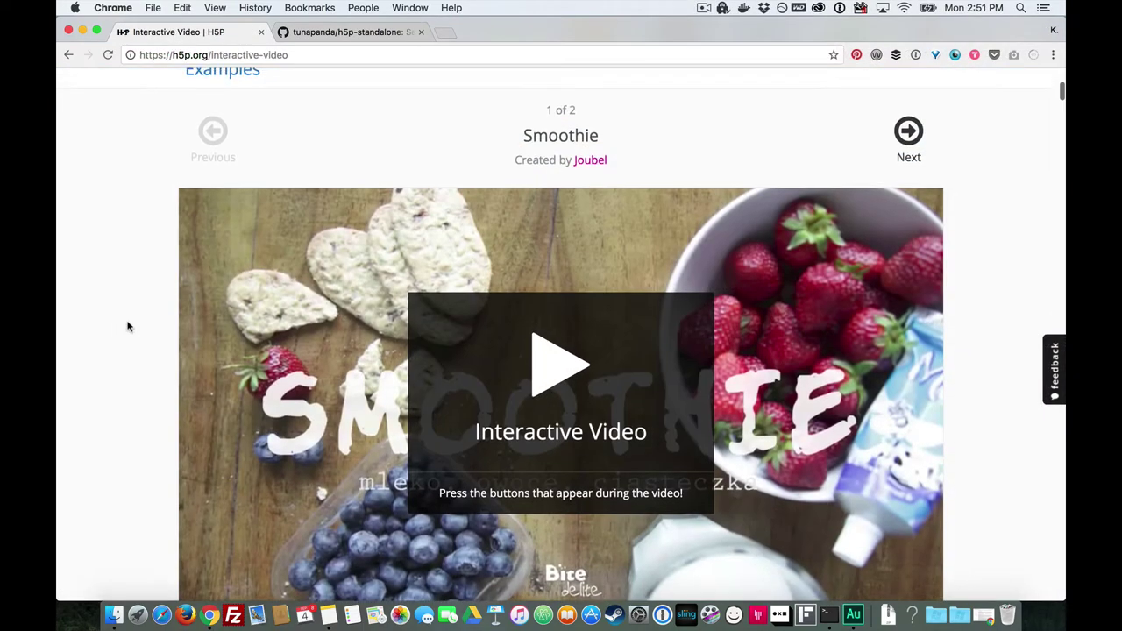
left_click(537, 378)
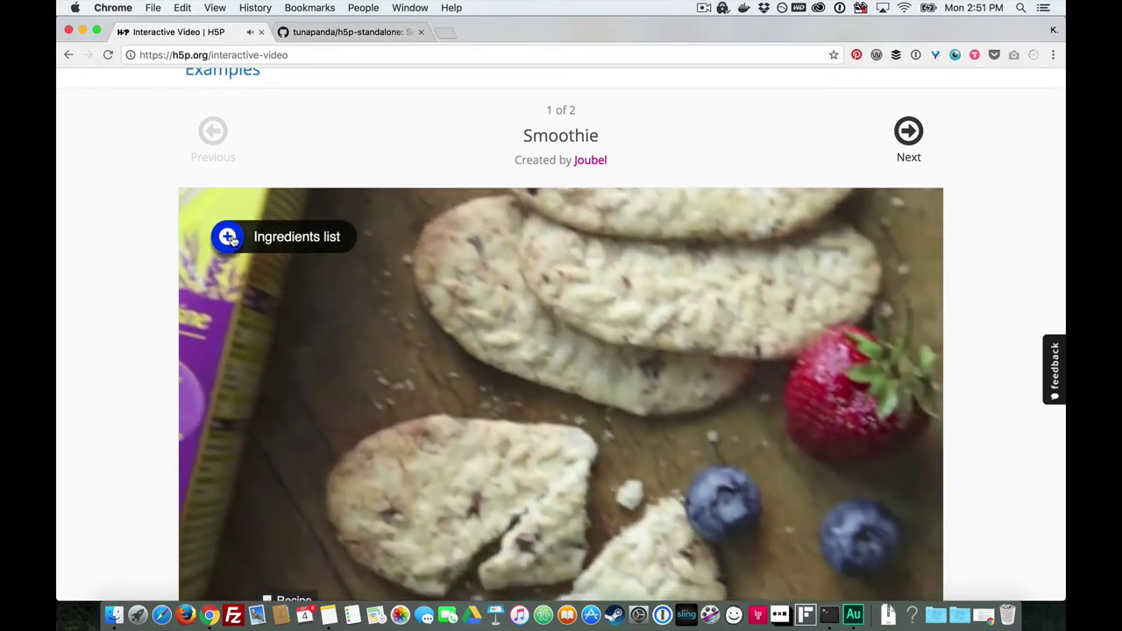
left_click(228, 236)
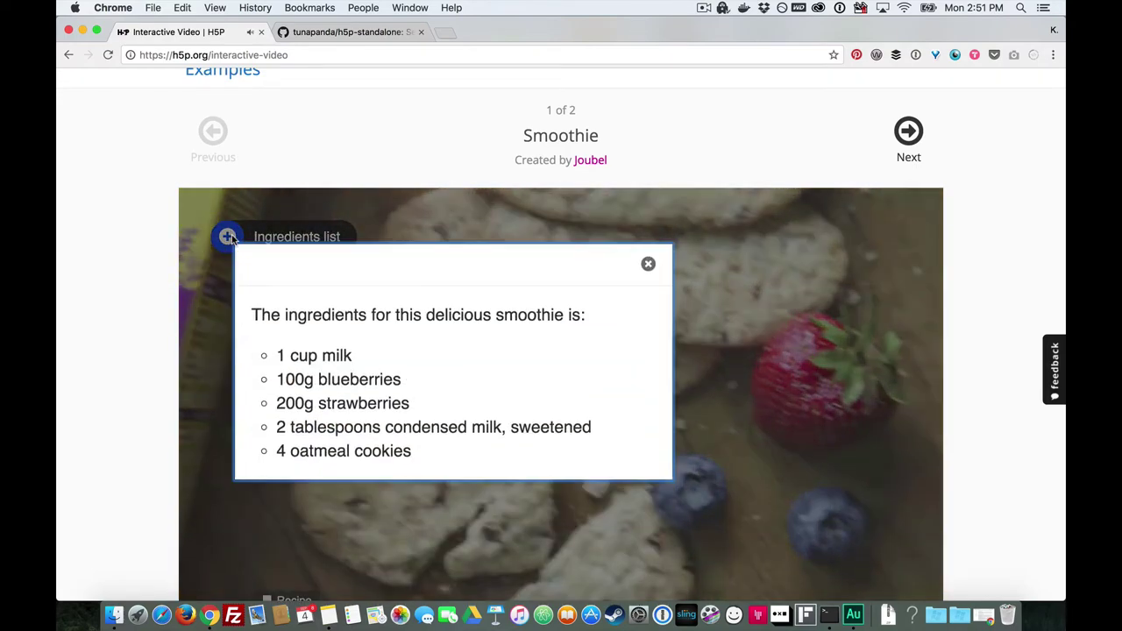
left_click(649, 266)
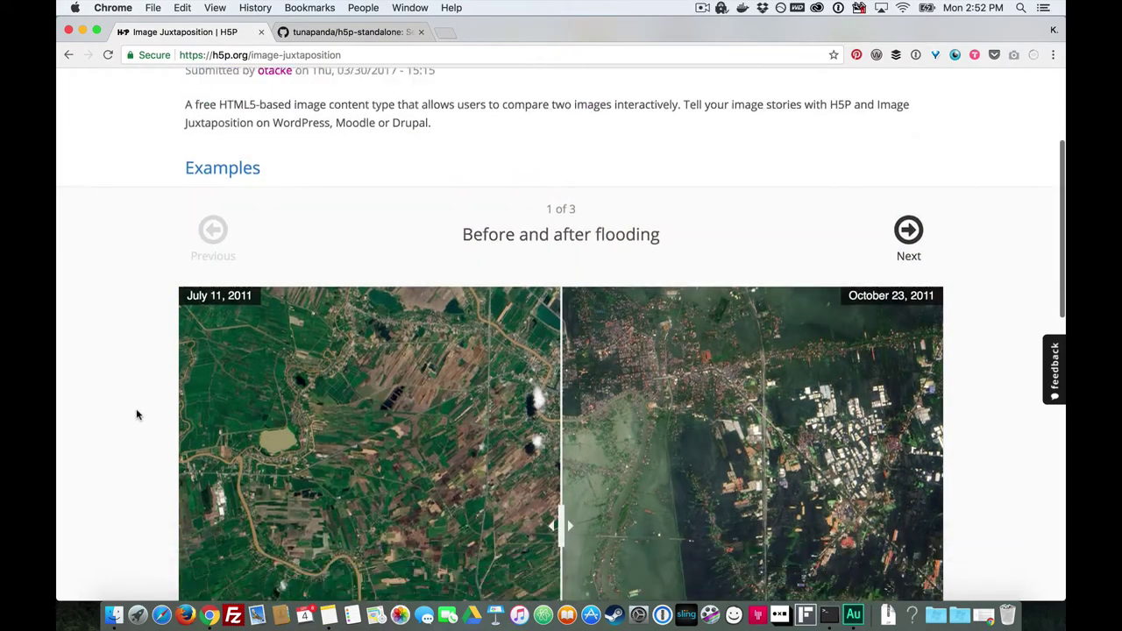
Compare the flooding images in the Image Juxtaposition example, and blend through the Map Layers images in the Agamotto example
scroll(137, 415, "down", 2)
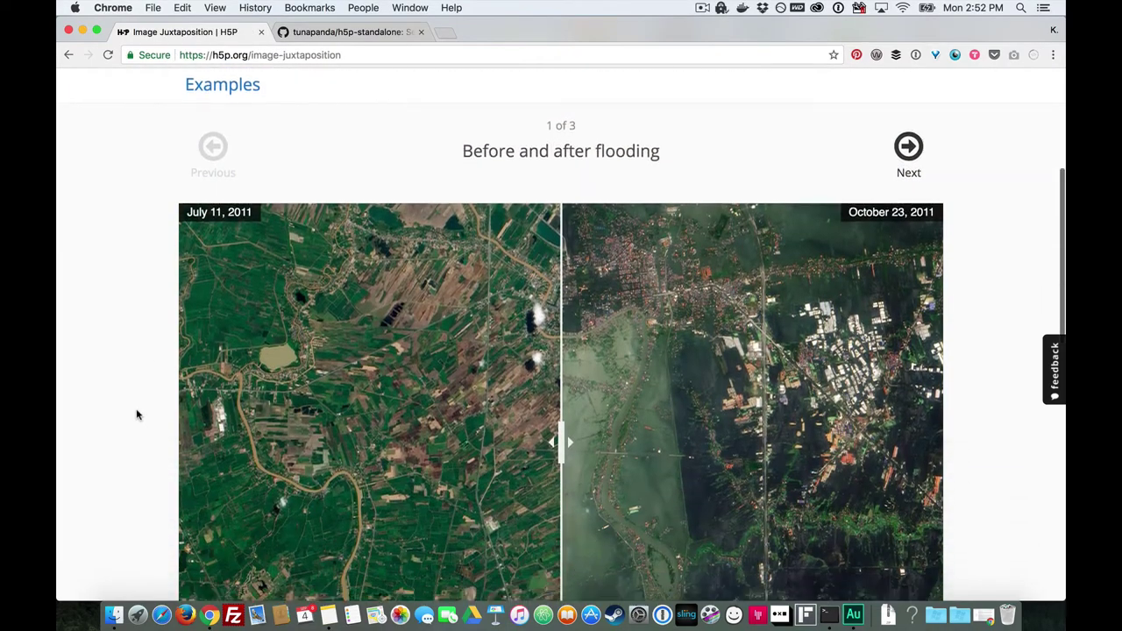
scroll(137, 415, "down", 1)
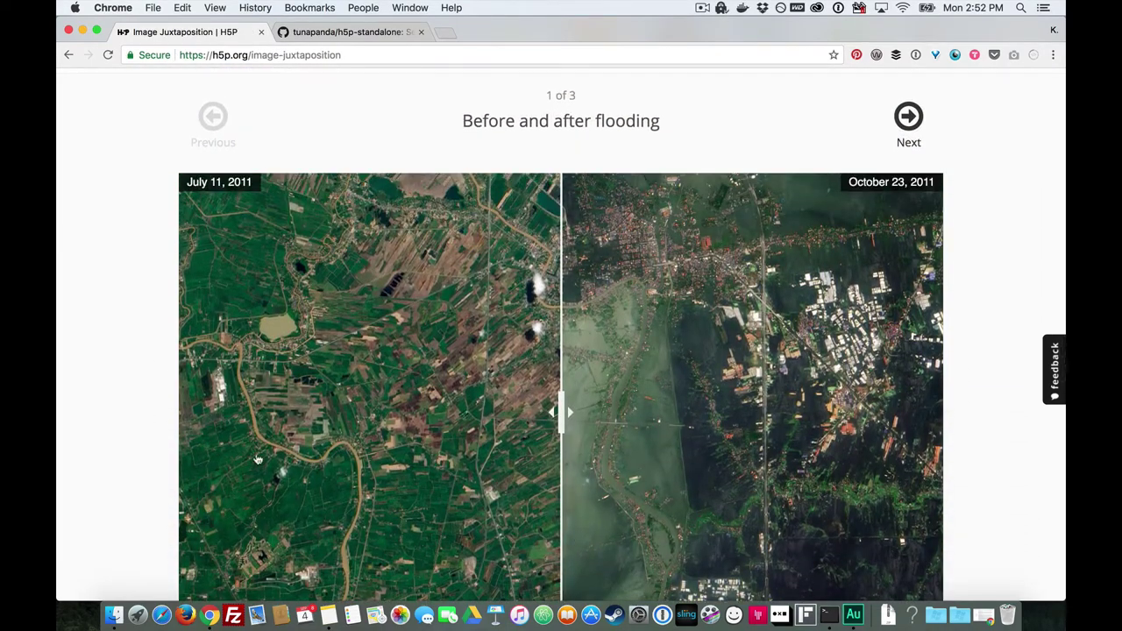
left_click_drag(560, 413, 745, 416)
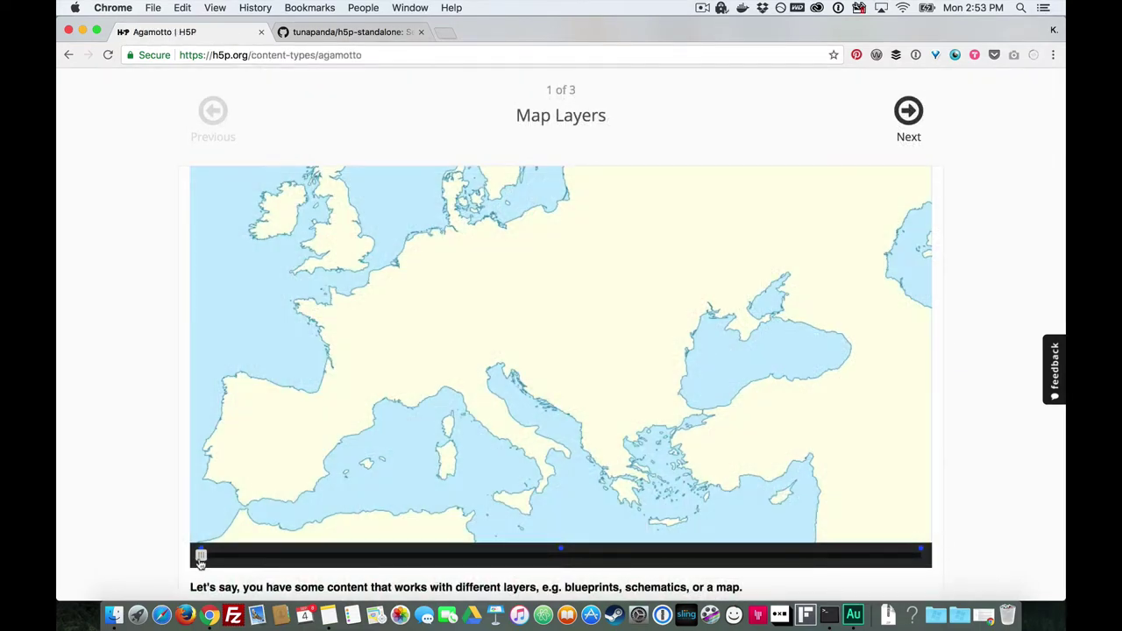
left_click(393, 564)
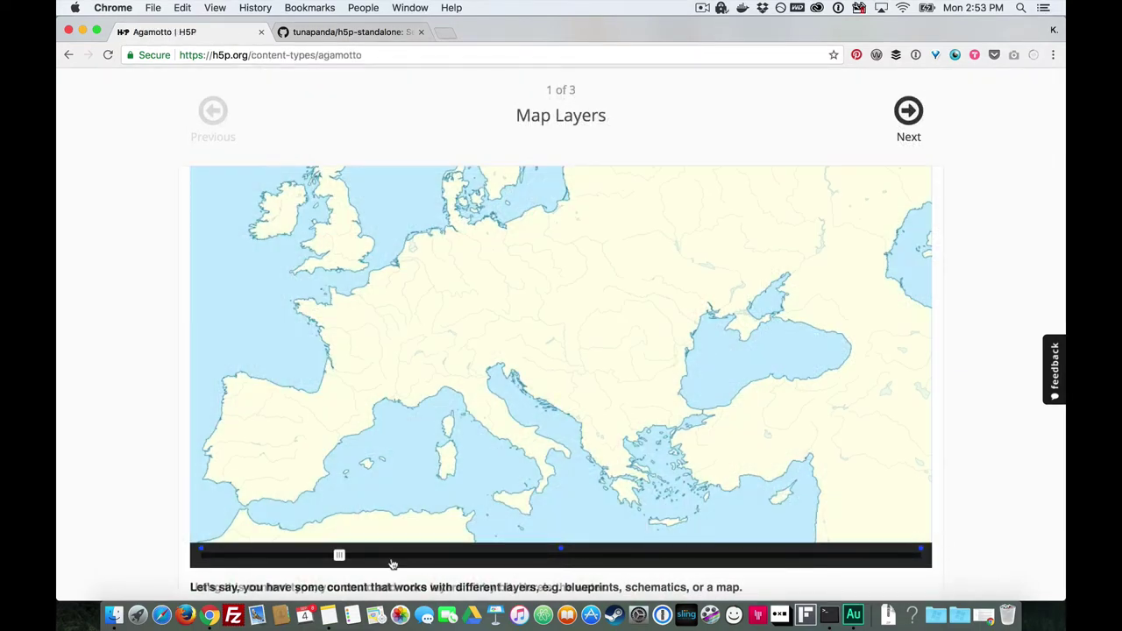
left_click_drag(568, 559, 624, 555)
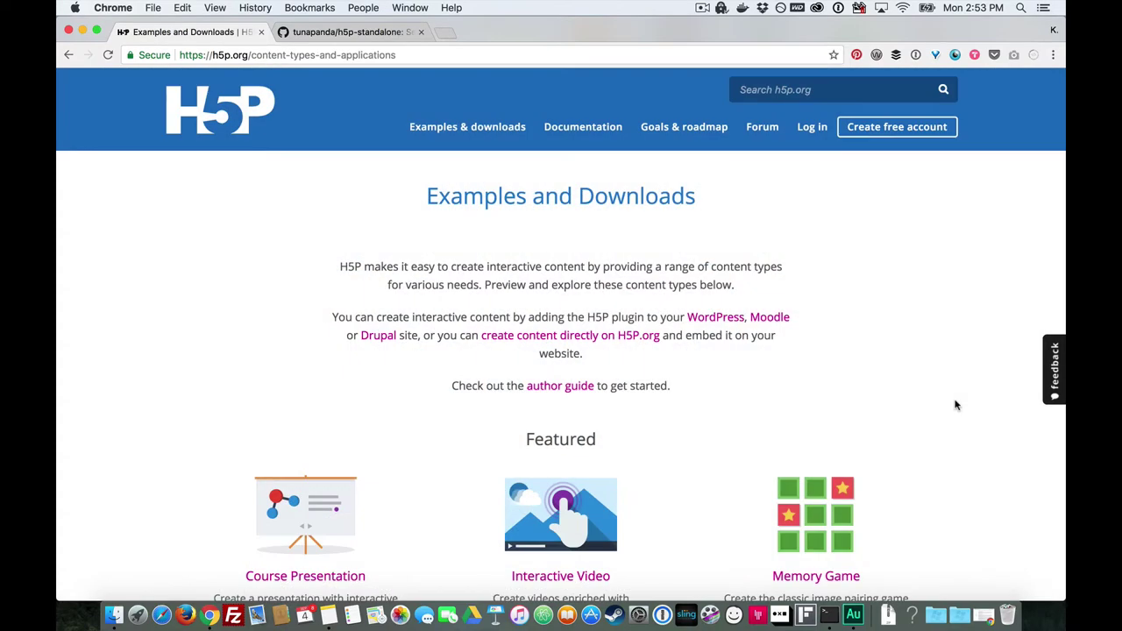
Browse the featured items and the full list of content types on the Examples and Downloads page
scroll(956, 405, "down", 3)
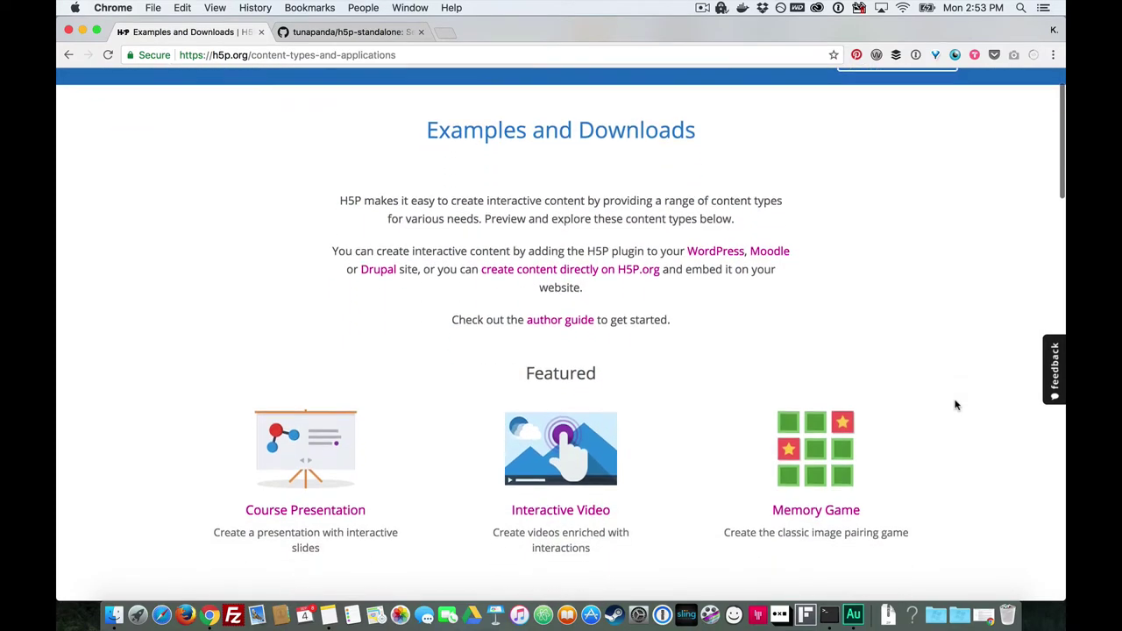
scroll(955, 405, "down", 3)
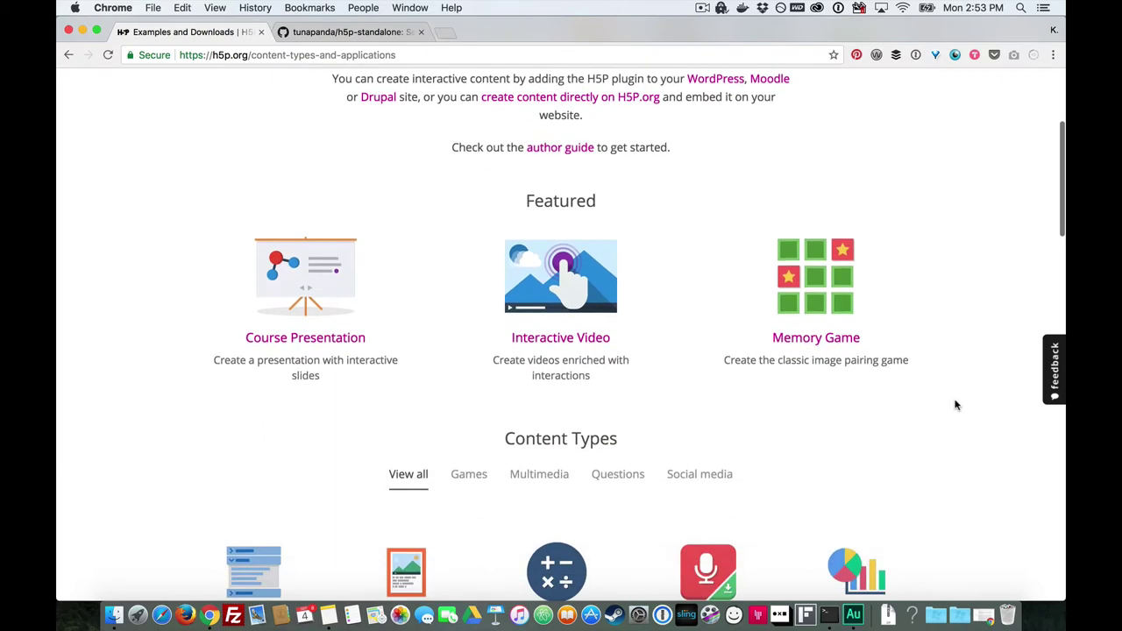
scroll(955, 405, "down", 2)
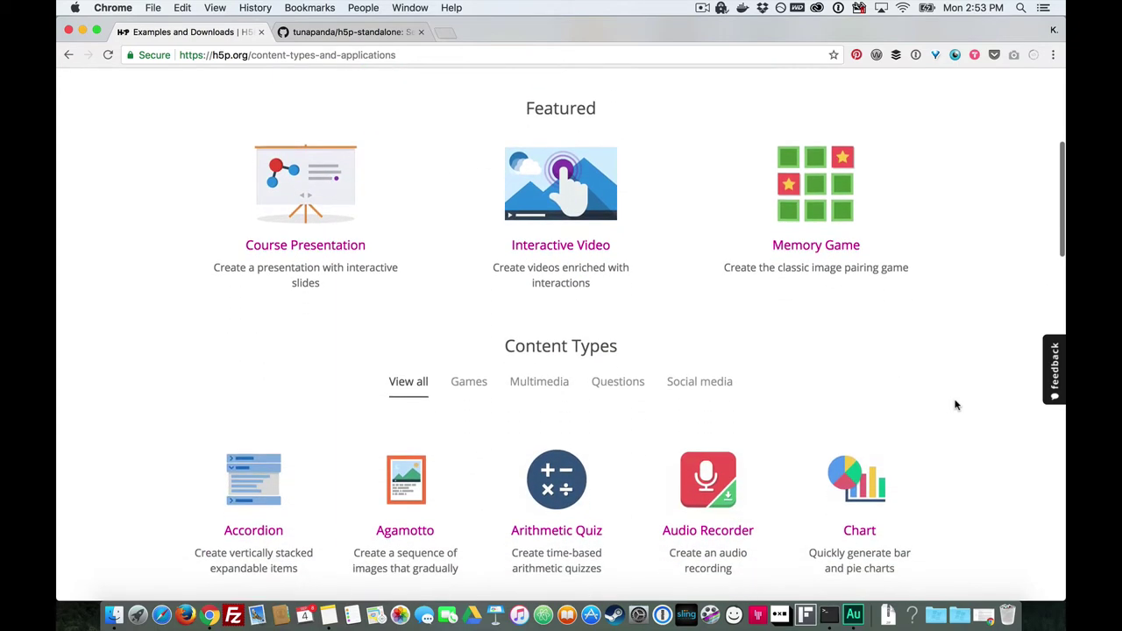
scroll(956, 406, "down", 5)
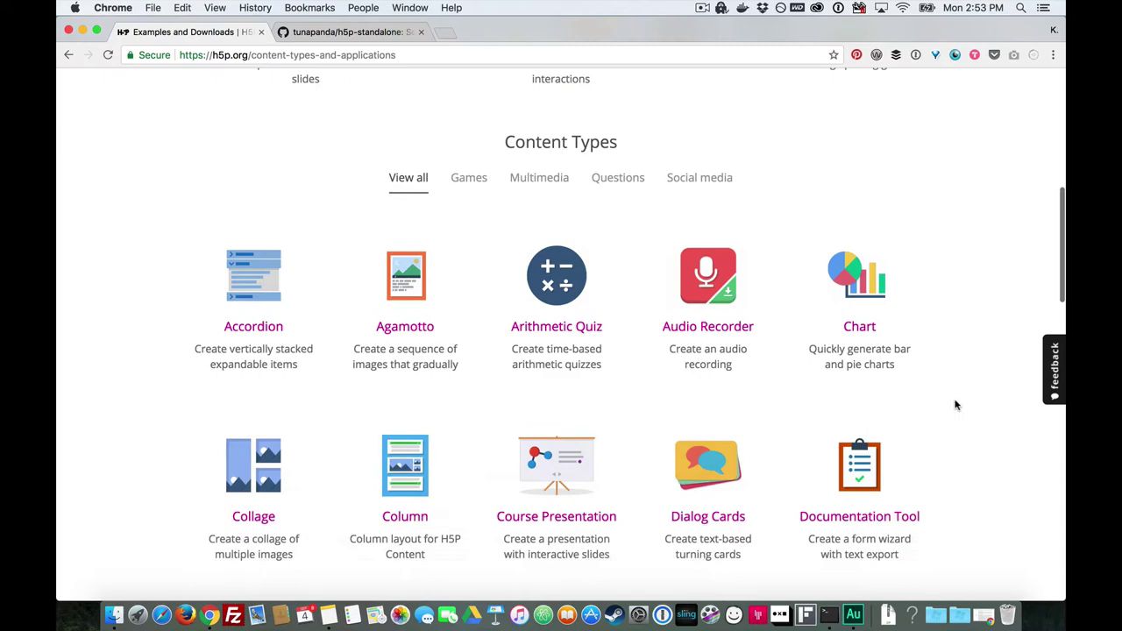
scroll(956, 405, "down", 2)
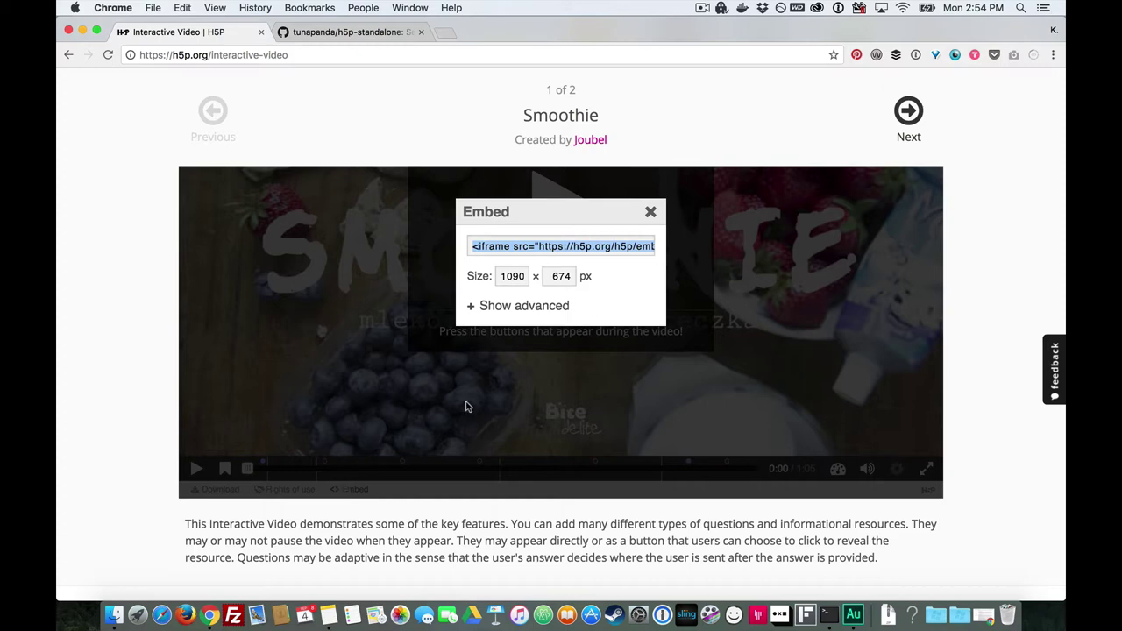
Dismiss the embed code of the Smoothie interactive video and download the content as an H5P file
left_click(651, 213)
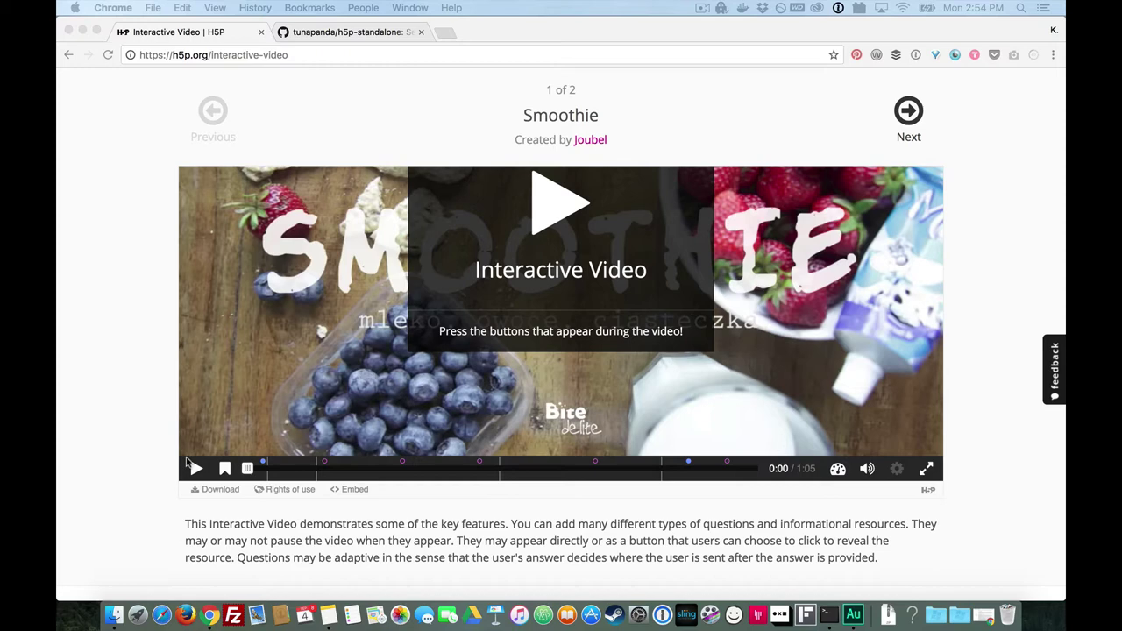
left_click(207, 492)
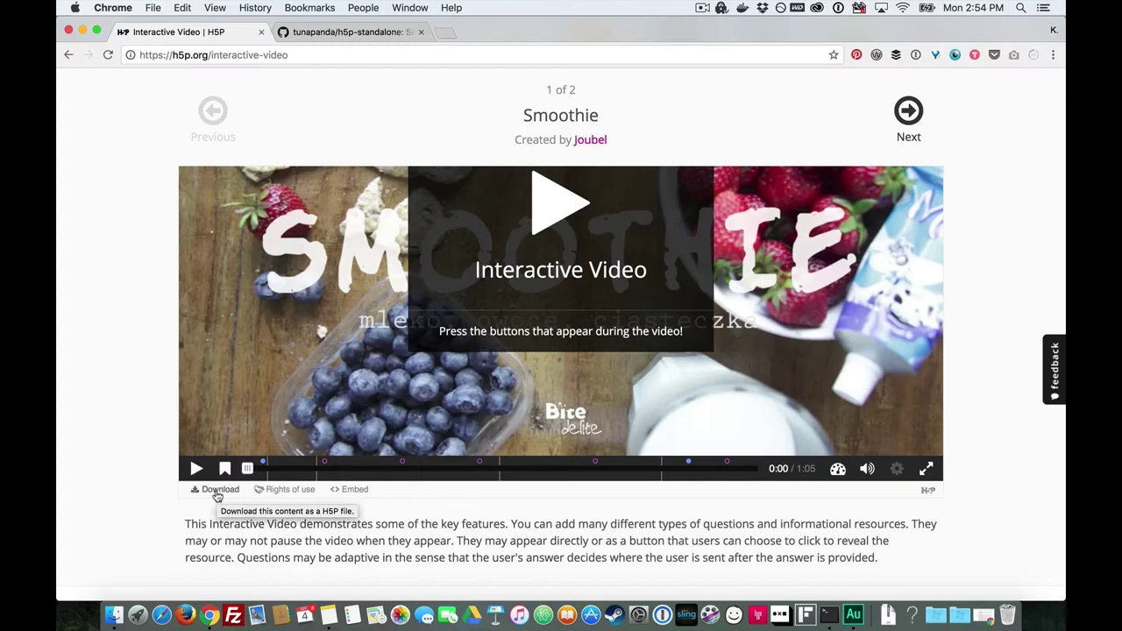
left_click(216, 496)
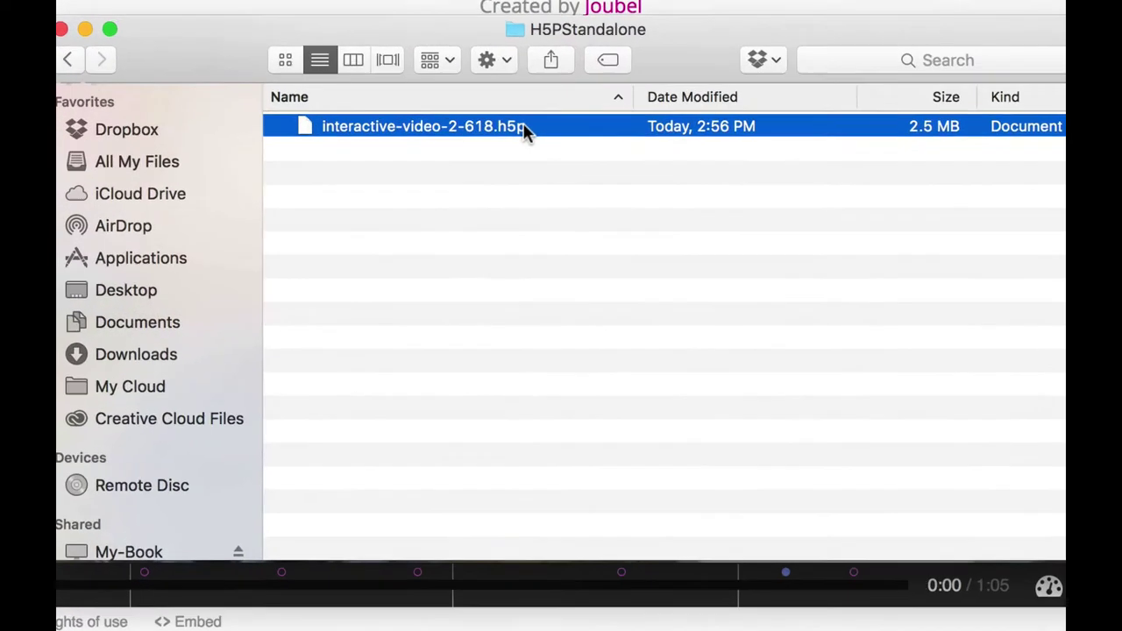
Rename the downloaded H5P file as interactive-video-2-618.zip in Finder, accepting the new extension
left_click(524, 127)
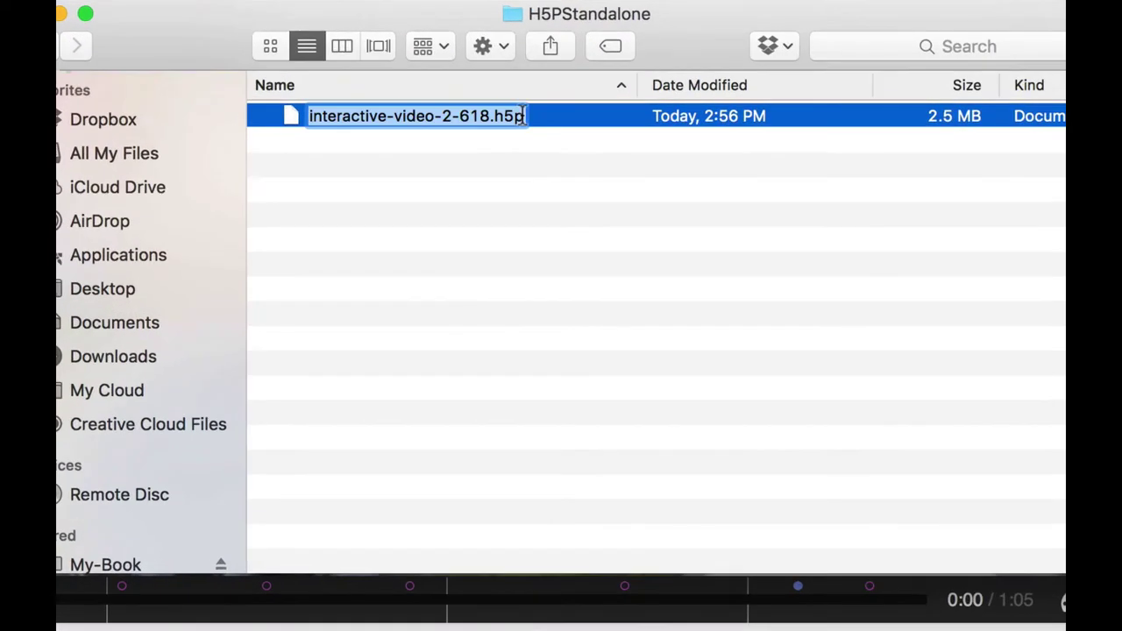
left_click(523, 116)
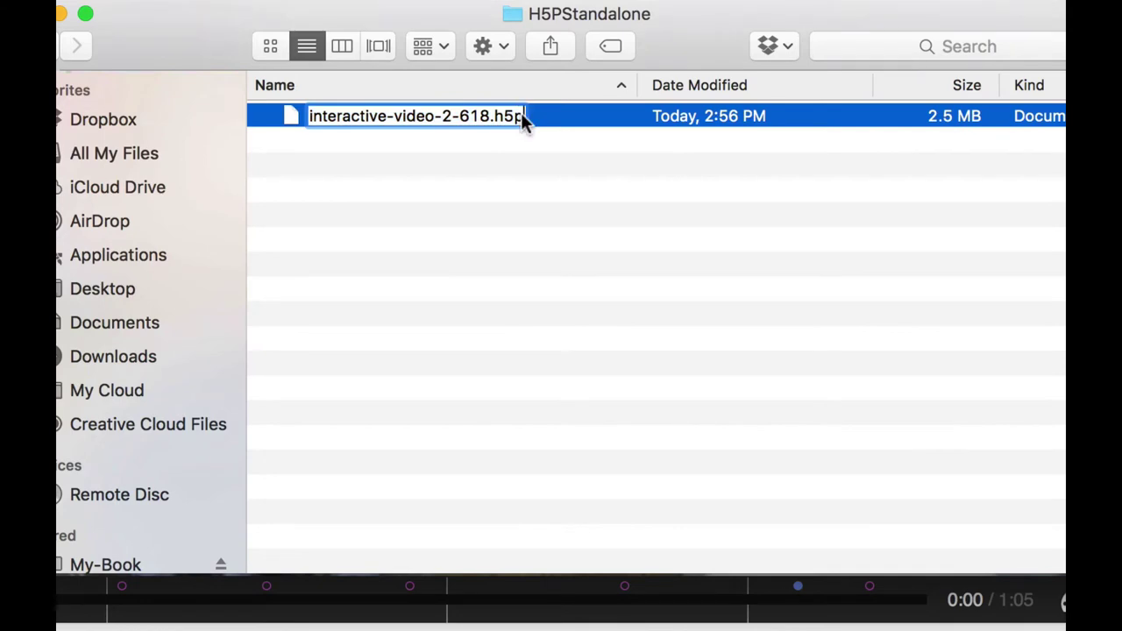
type("zip")
key("Return")
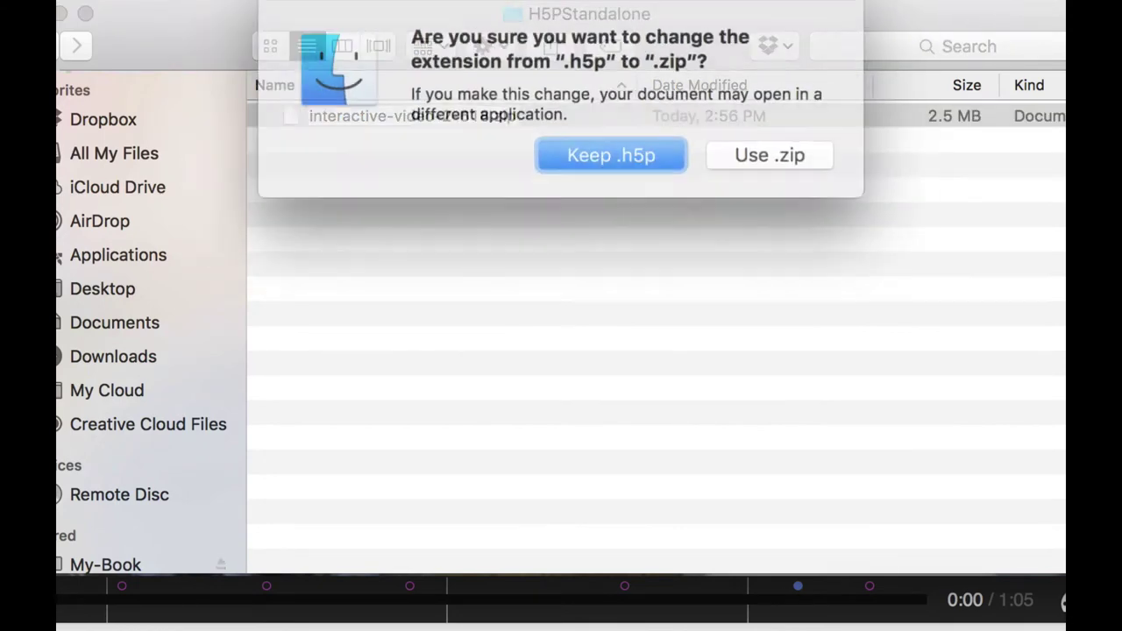
left_click(765, 149)
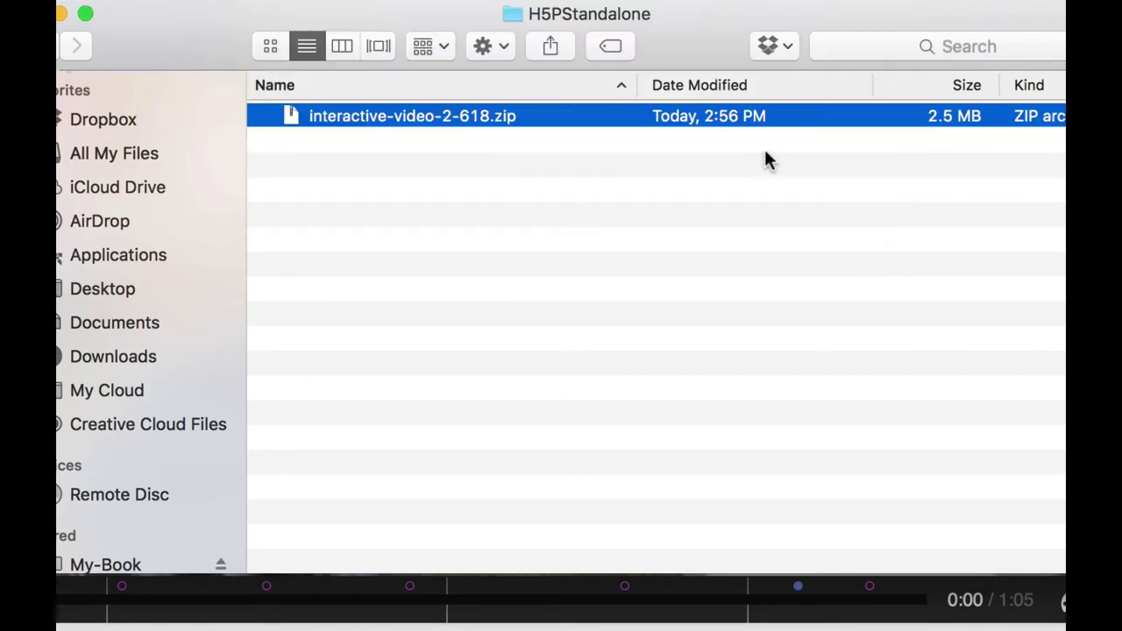
Extract interactive-video-2-618.zip and expand the extracted folder
double_click(481, 115)
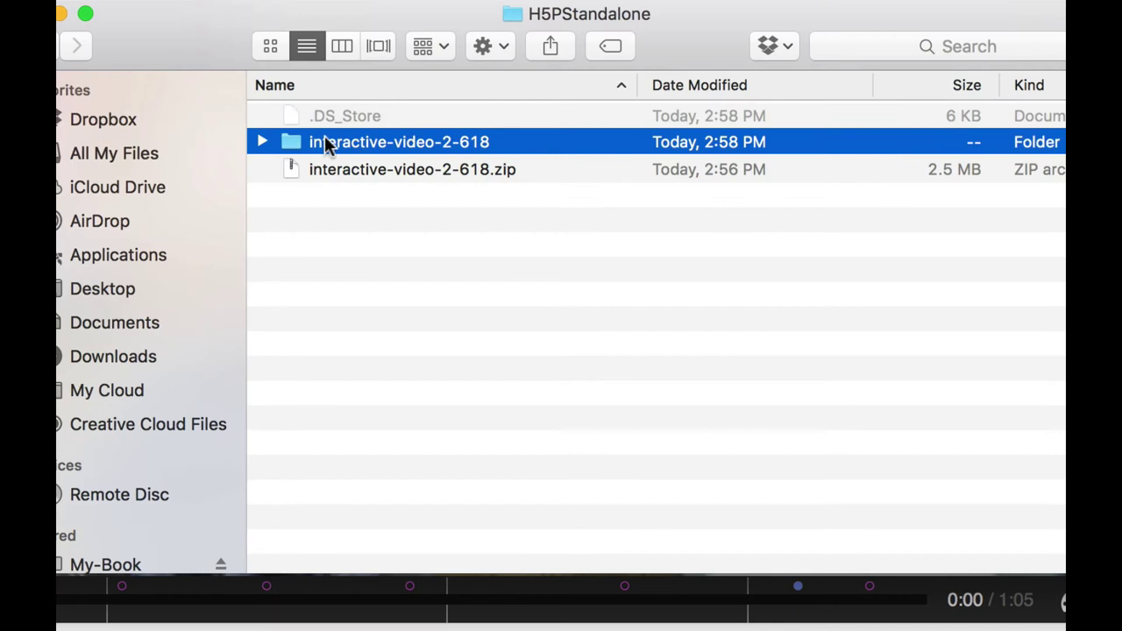
left_click(262, 143)
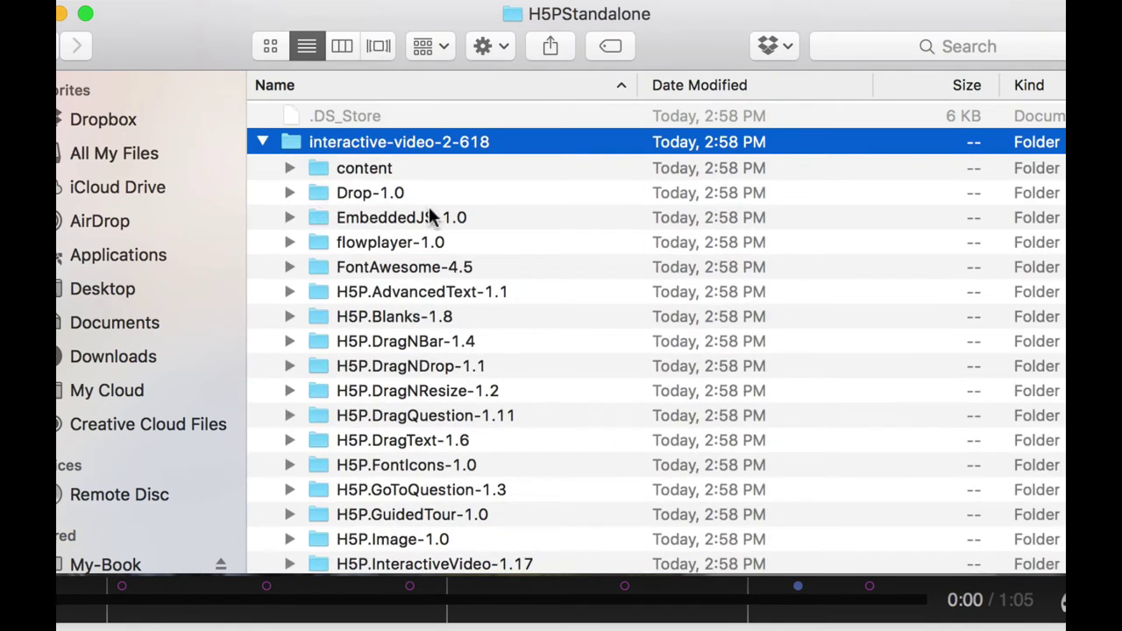
Examine the extracted package's contents, including the content, Drop-1.0 and H5P.DragNBar-1.4 folders and the remaining libraries
left_click(288, 168)
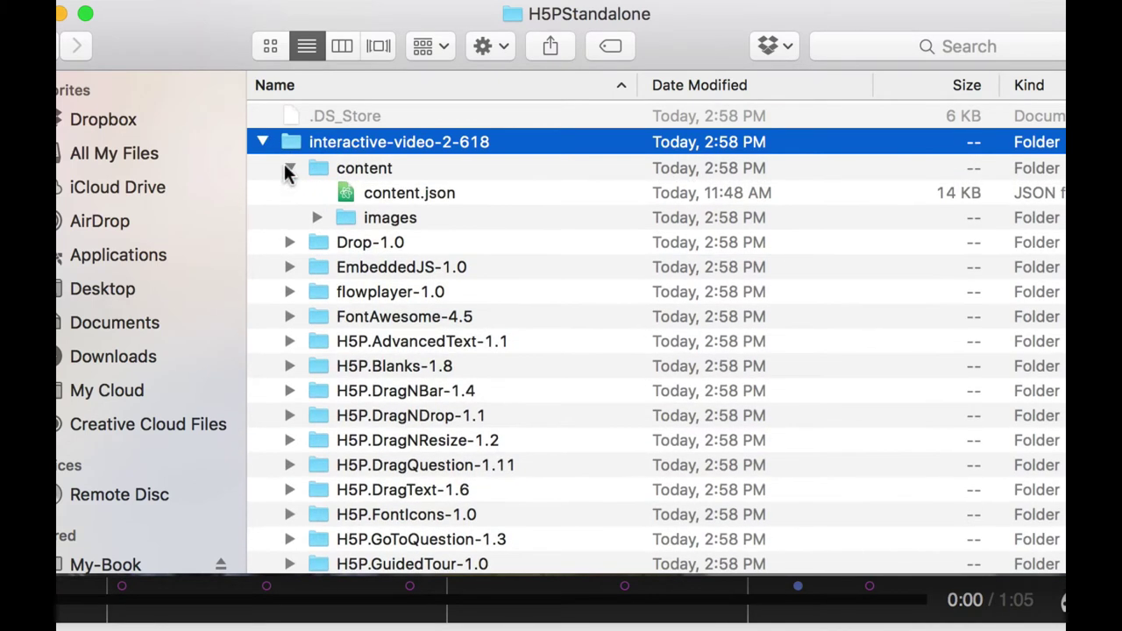
left_click(288, 169)
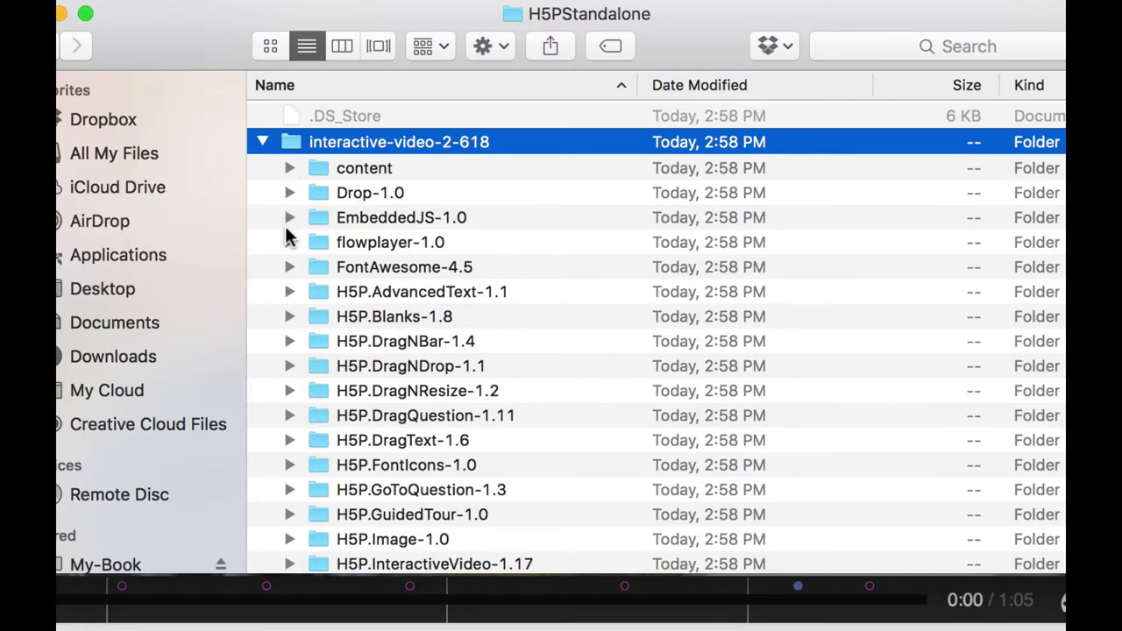
left_click(288, 218)
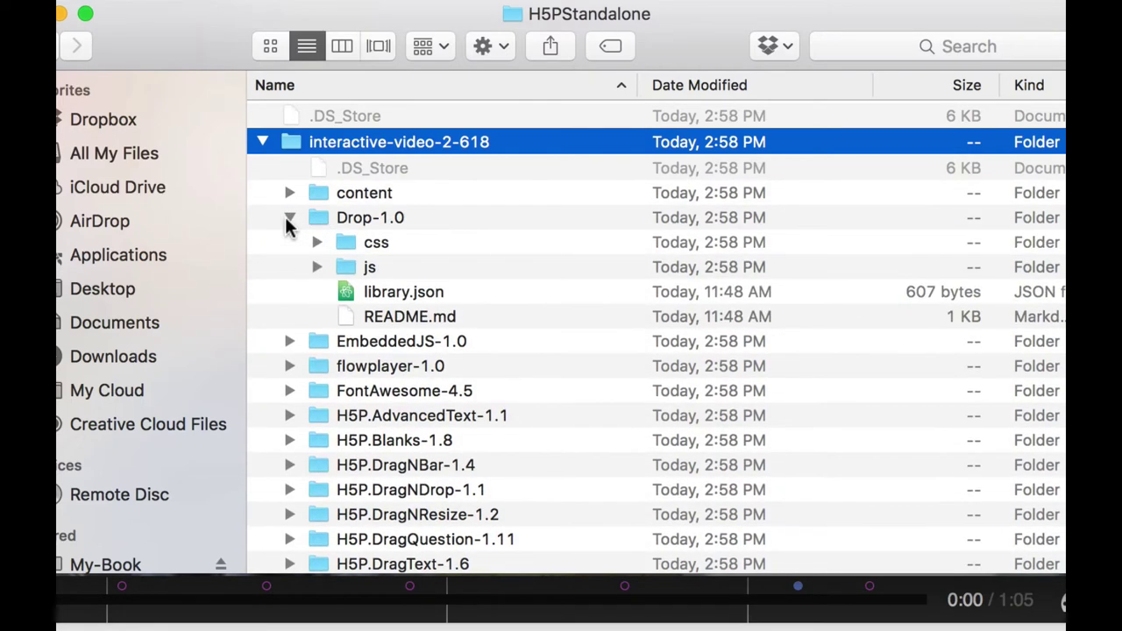
left_click(289, 218)
left_click(289, 365)
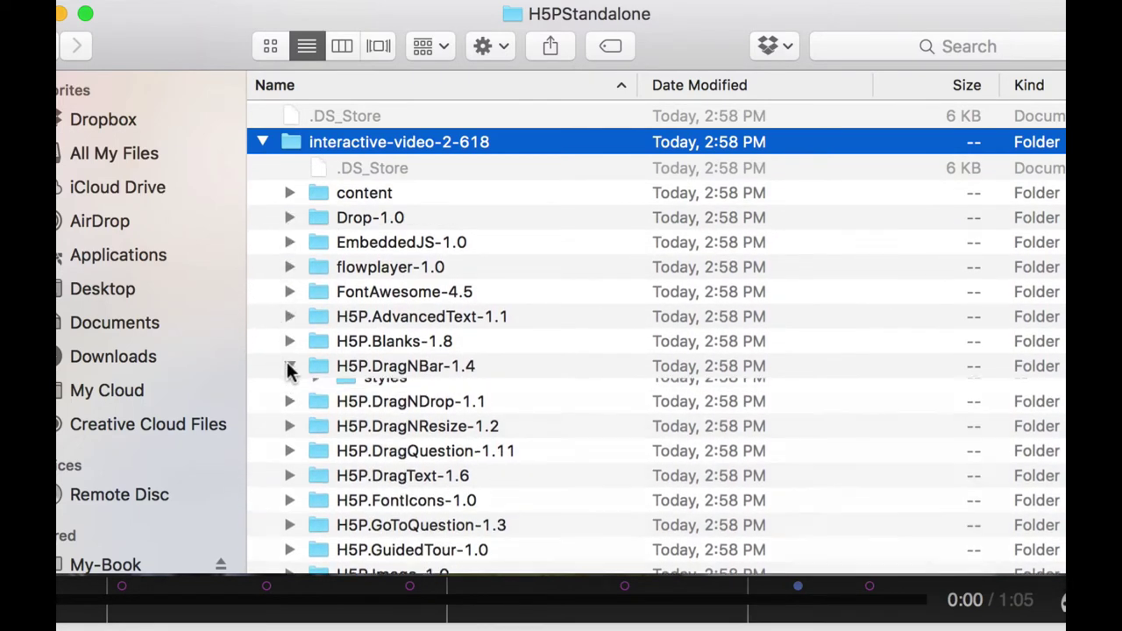
left_click(289, 366)
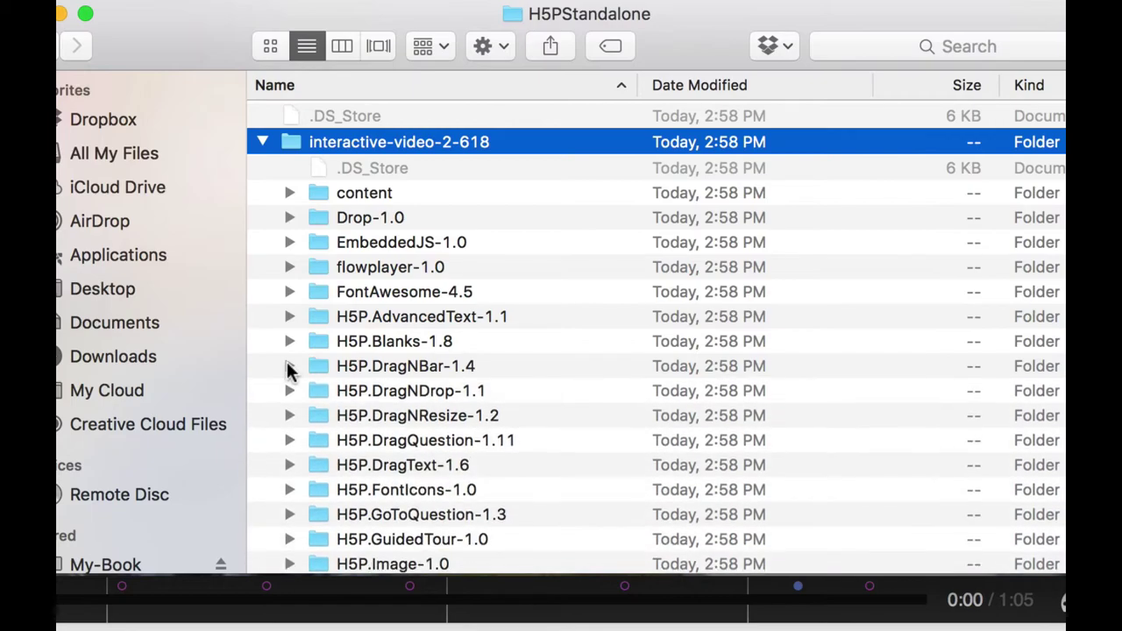
scroll(460, 427, "down", 10)
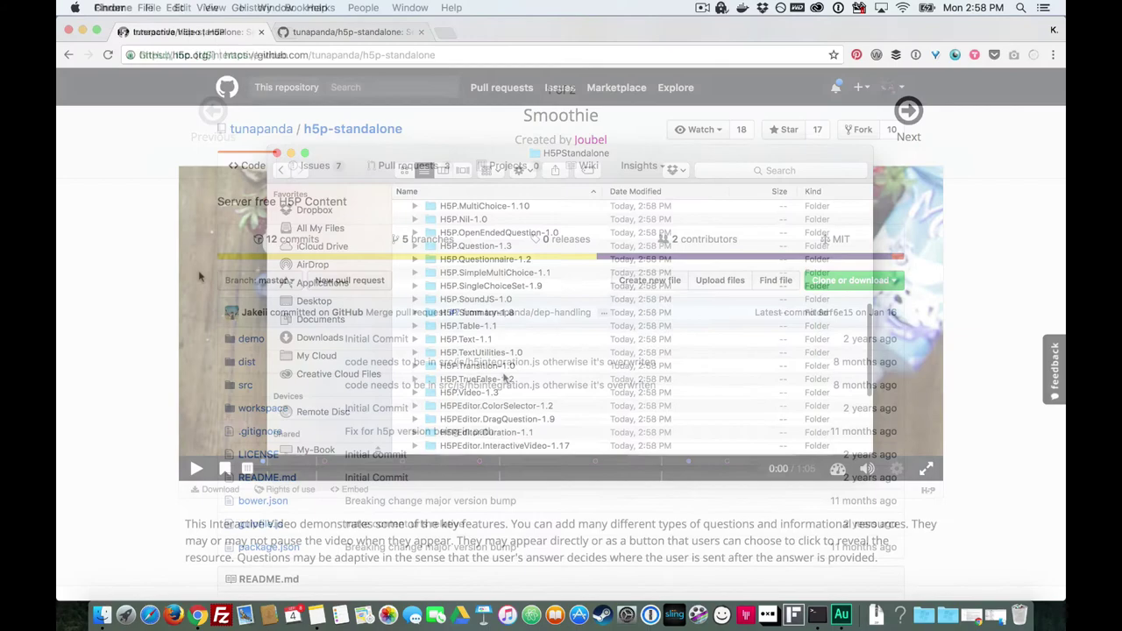
Review the h5p-standalone repository's file list and README on GitHub, and download the project as a ZIP
scroll(175, 339, "down", 5)
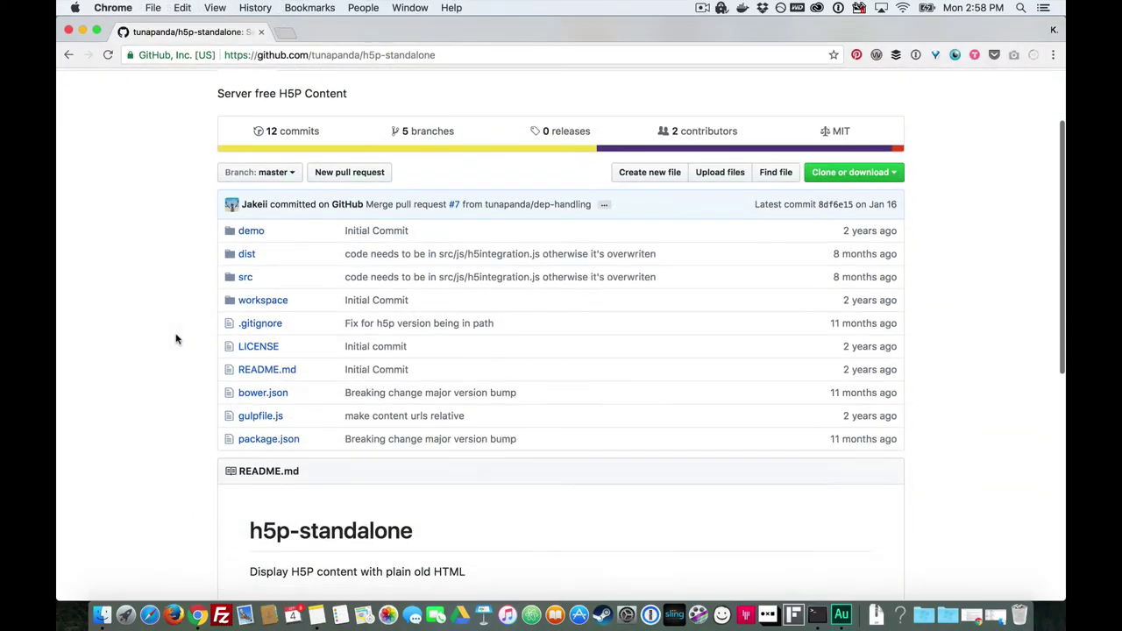
scroll(175, 339, "down", 2)
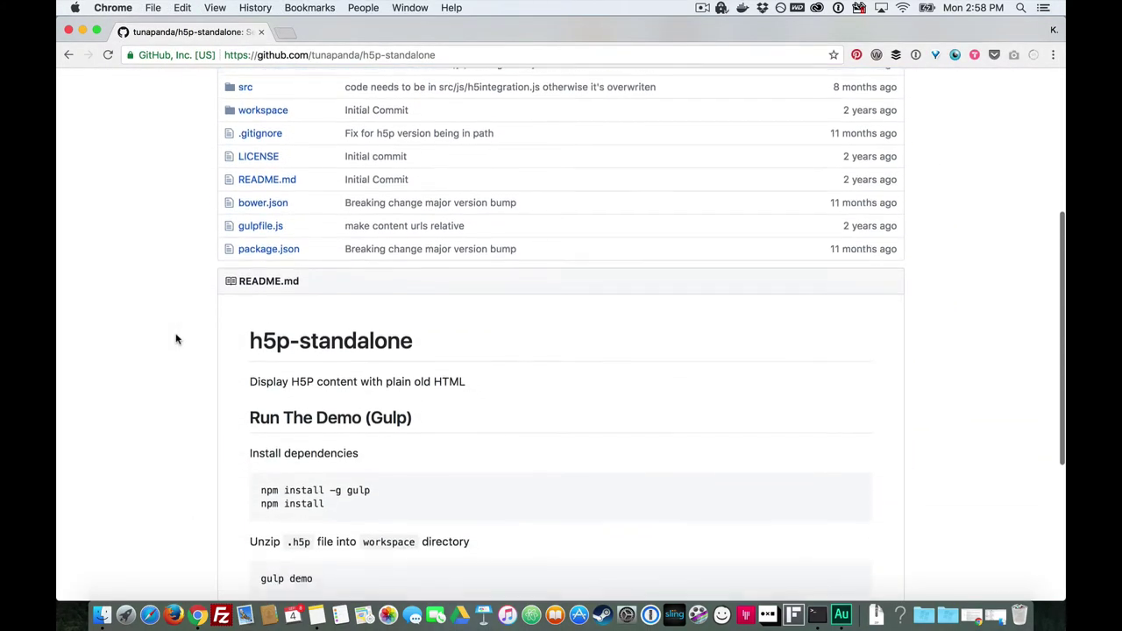
scroll(176, 338, "up", 7)
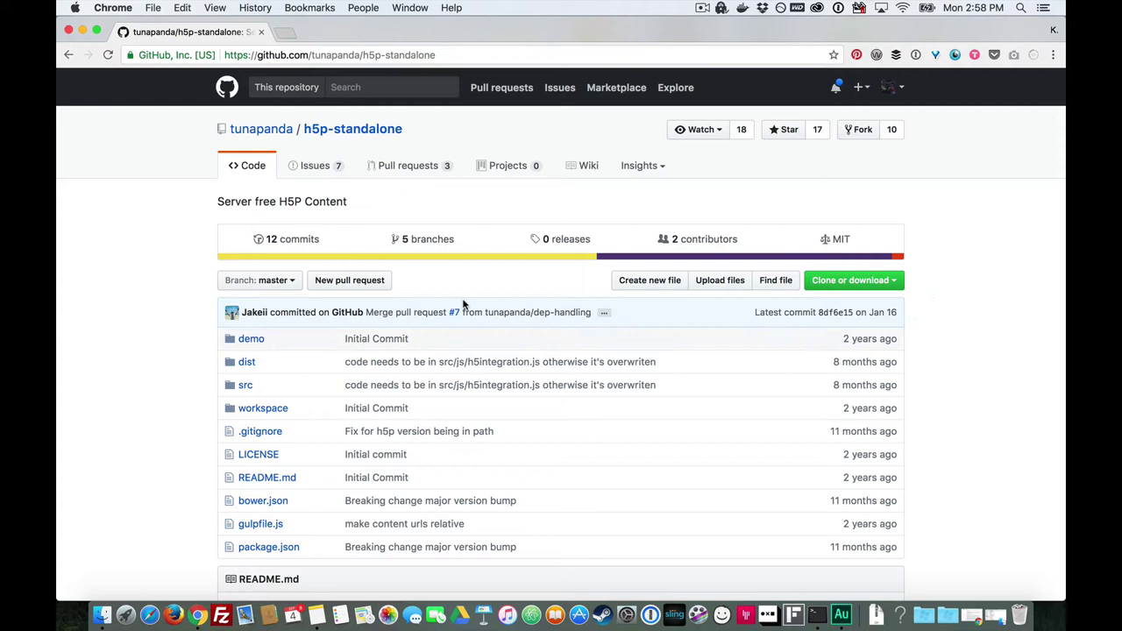
left_click(837, 281)
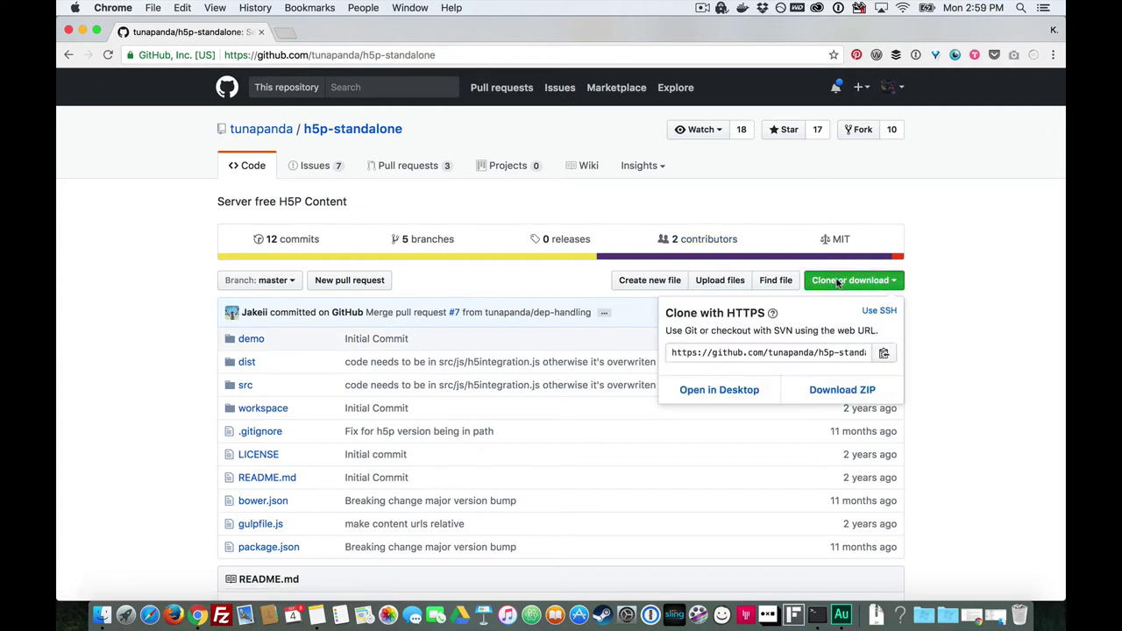
left_click(820, 392)
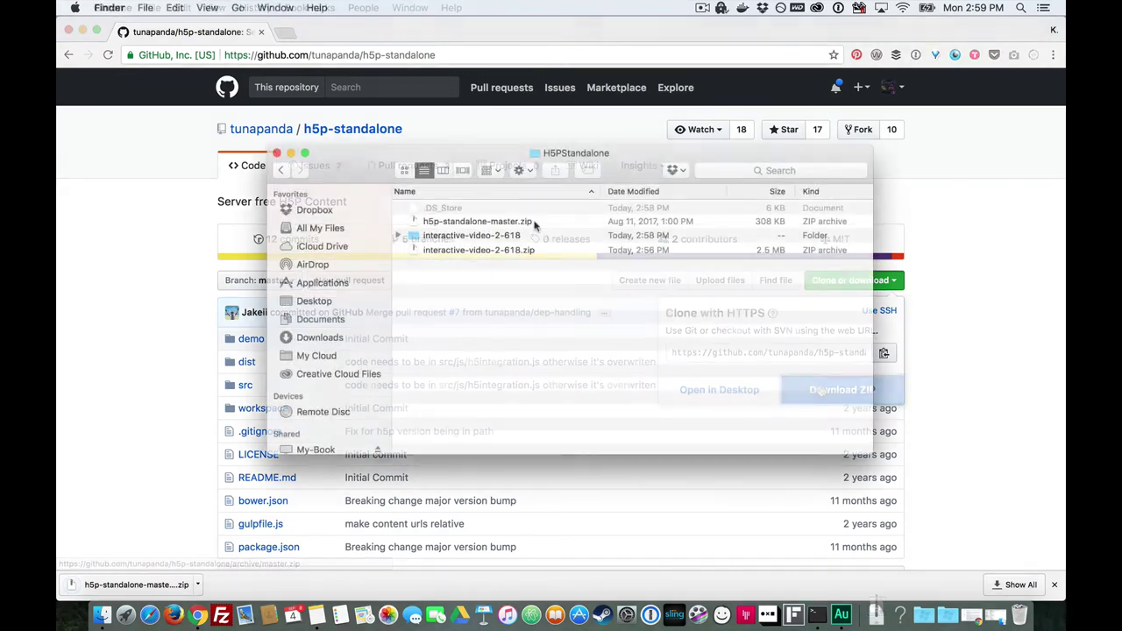
In Finder, extract h5p-standalone-master.zip and expand the extracted h5p-standalone-master folder
left_click(534, 223)
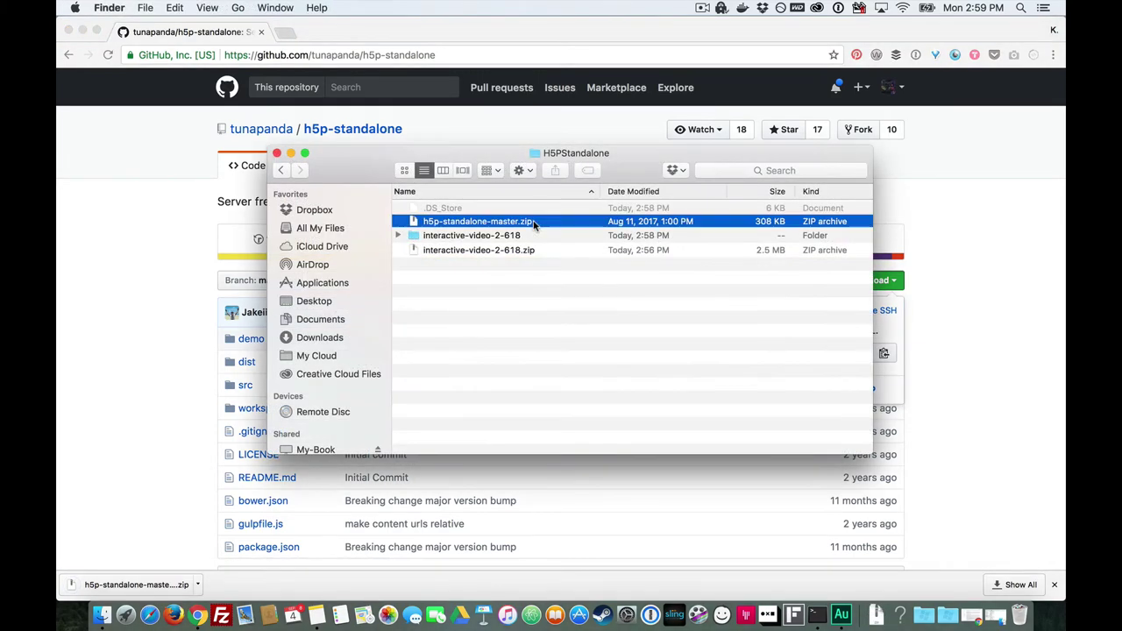
double_click(485, 226)
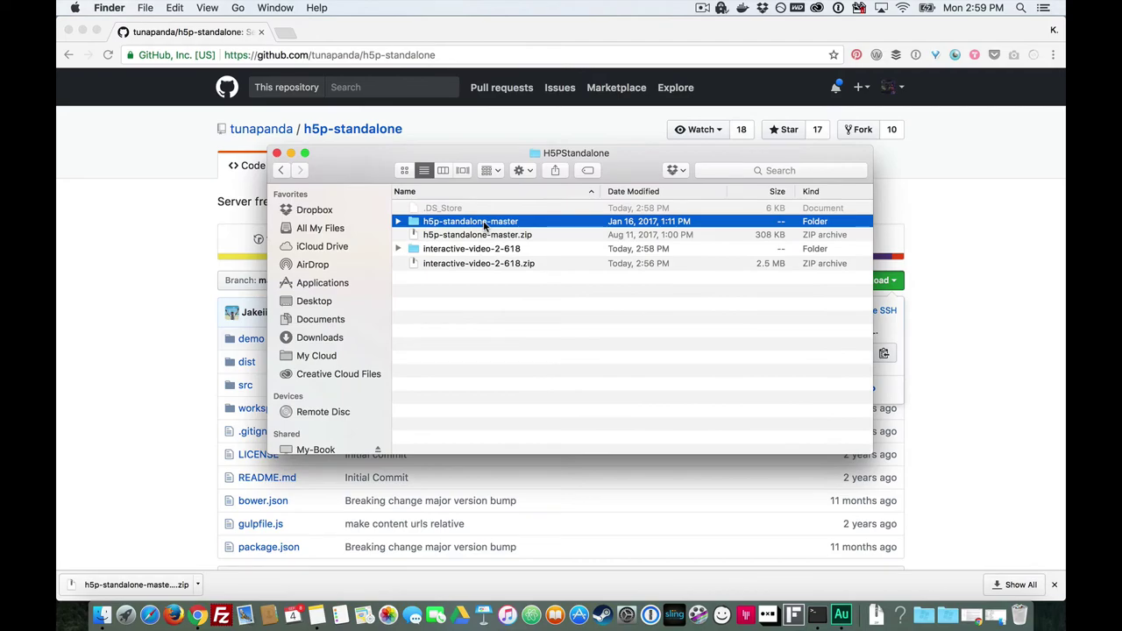
left_click(399, 221)
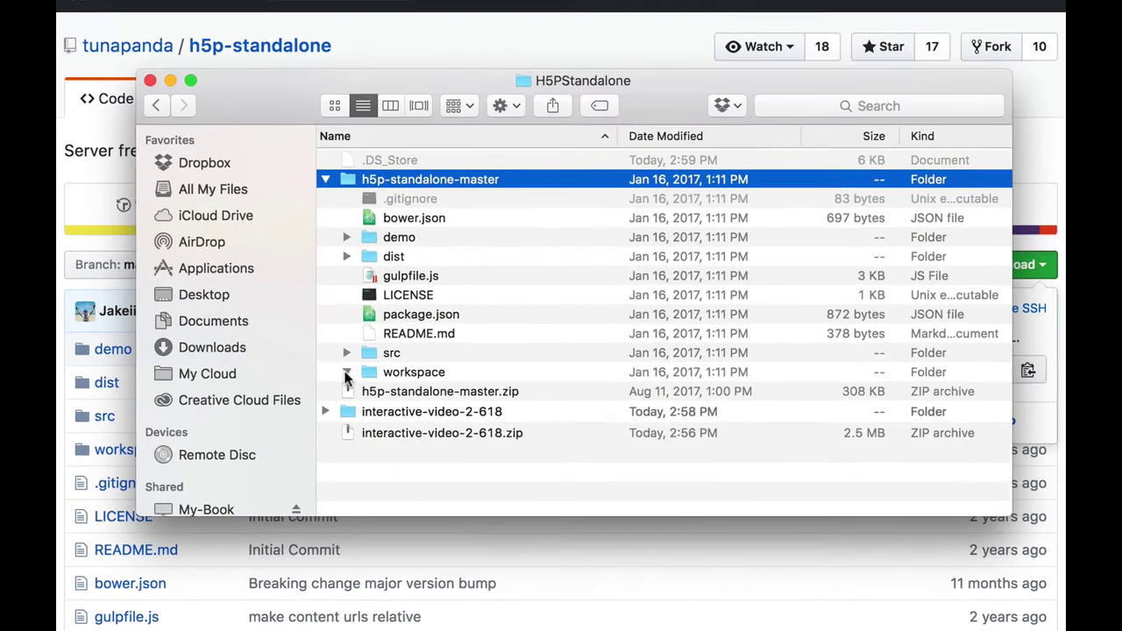
Expand the project's workspace folder and move the interactive-video-2-618 folder into it
left_click(412, 354)
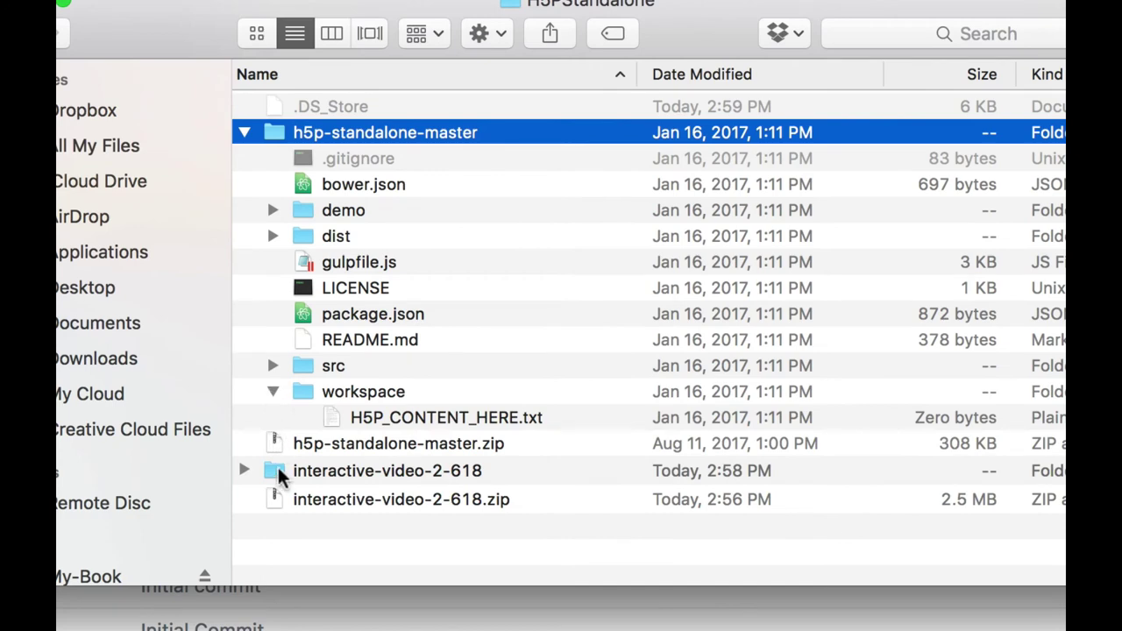
left_click(274, 473)
left_click_drag(274, 478, 368, 396)
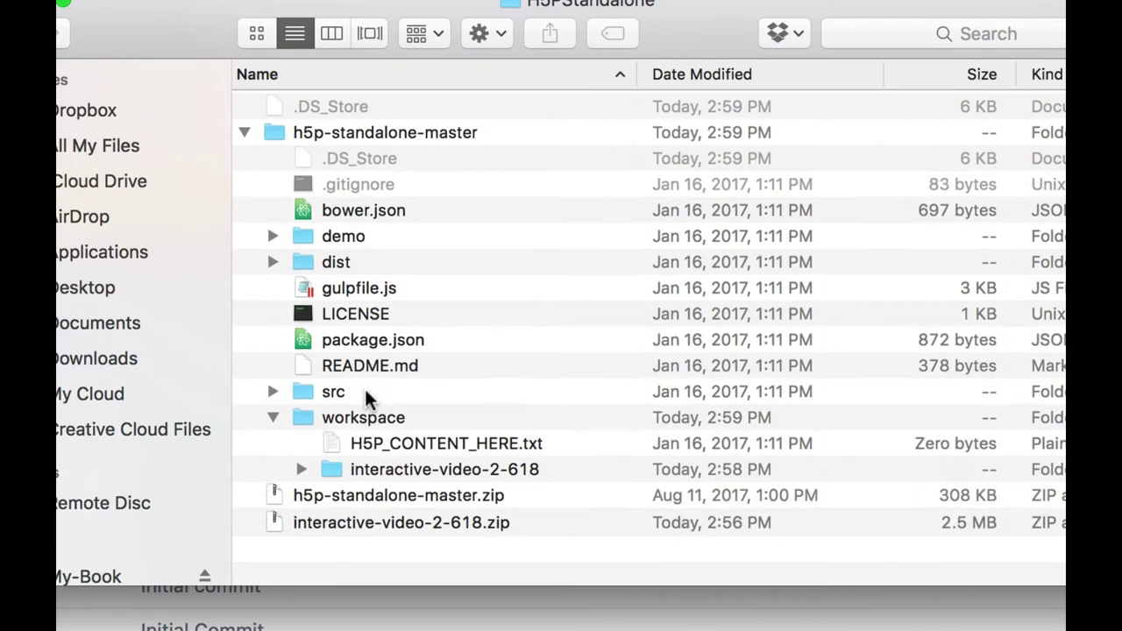
Rename the interactive-video-2-618 folder inside workspace as interactive-video
left_click(415, 473)
key("Return")
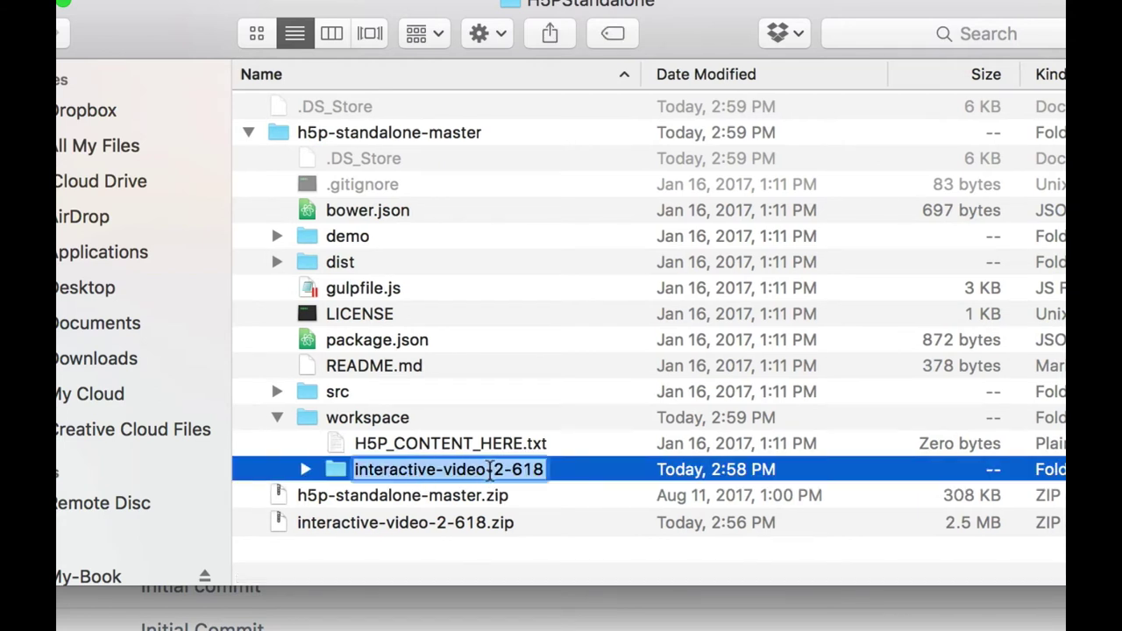
left_click(486, 471)
left_click_drag(487, 472, 553, 473)
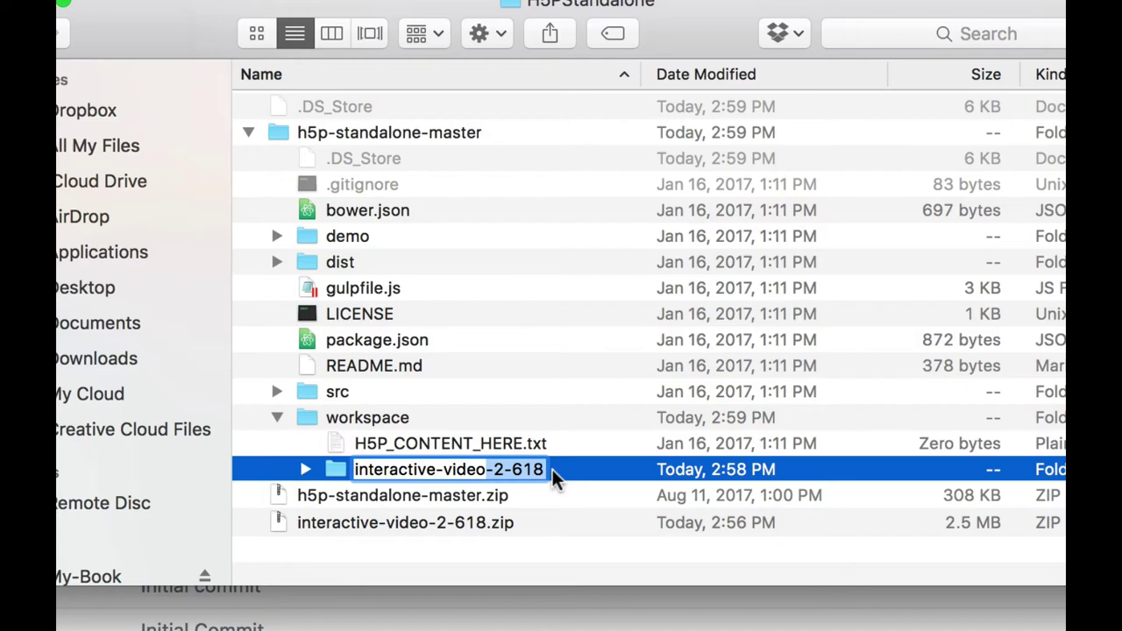
key("BackSpace")
key("Return")
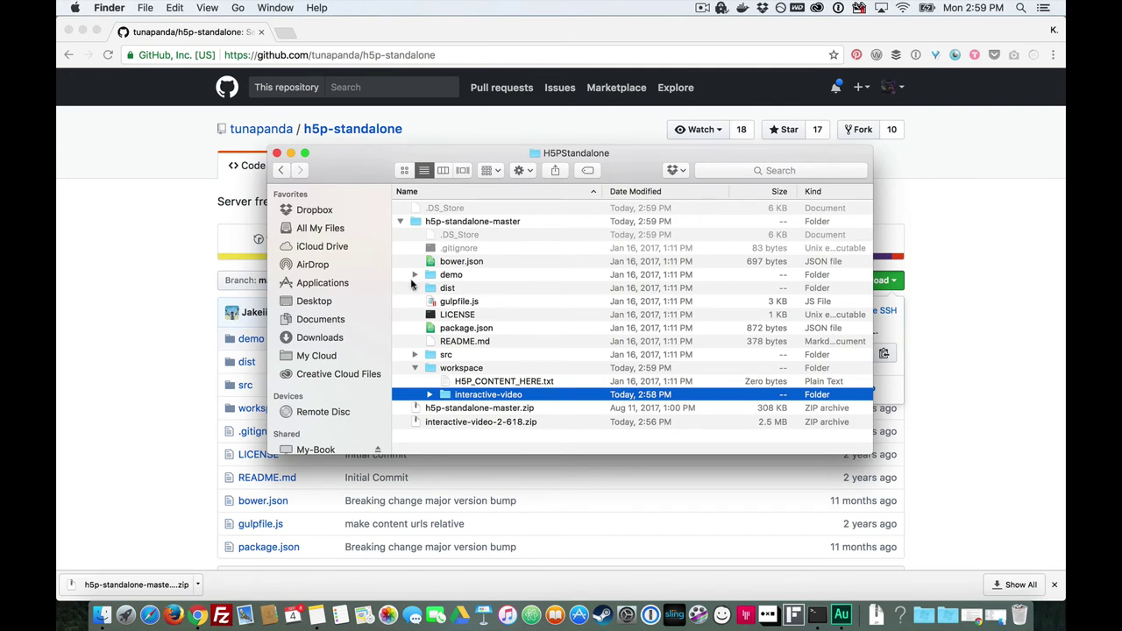
Expand the project's demo folder and open its index.html file in Atom
left_click(416, 277)
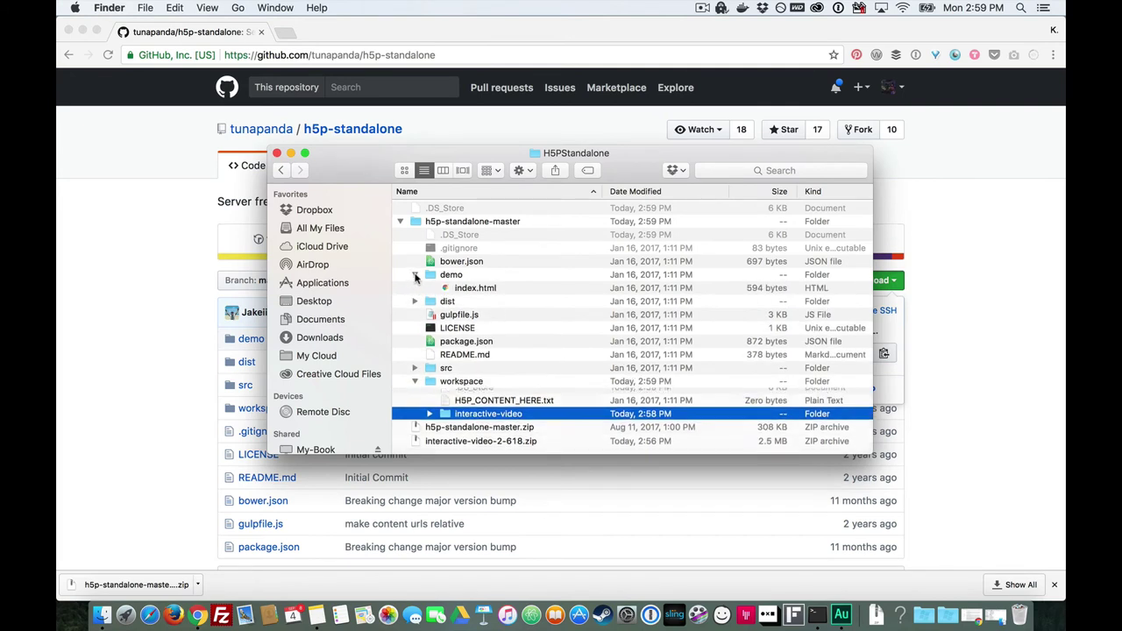
left_click(470, 292)
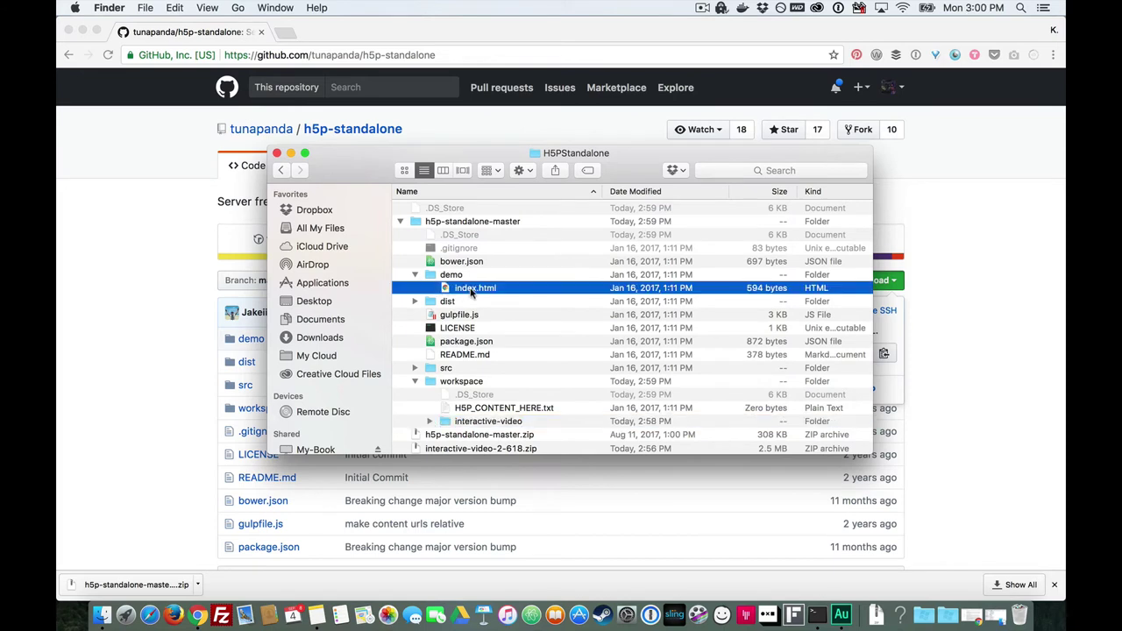
right_click(471, 292)
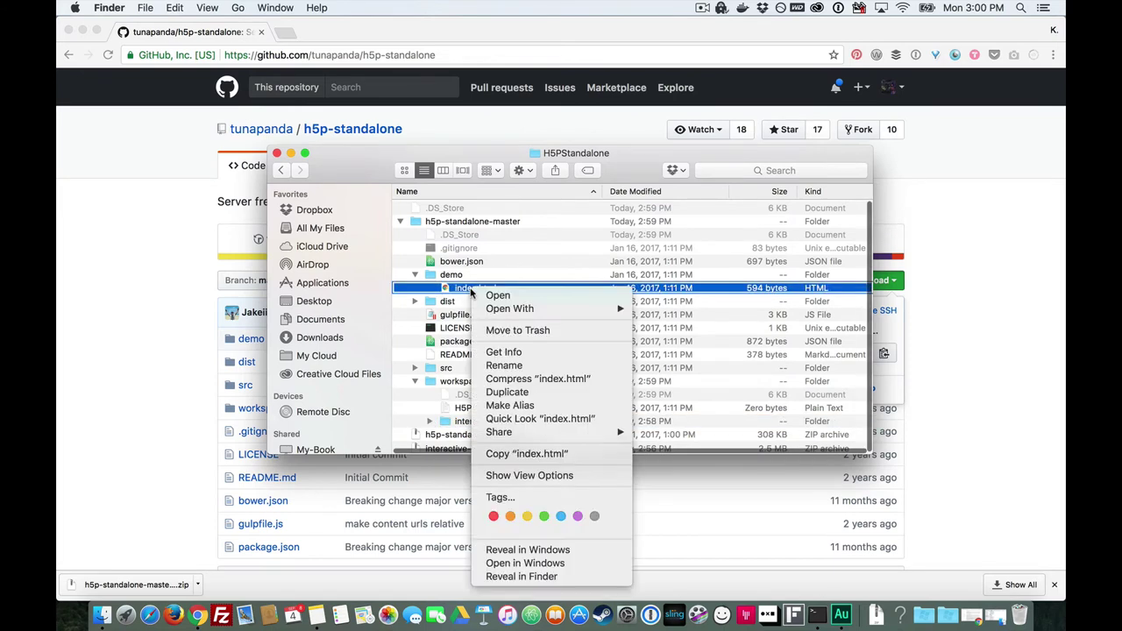
mouse_move(488, 311)
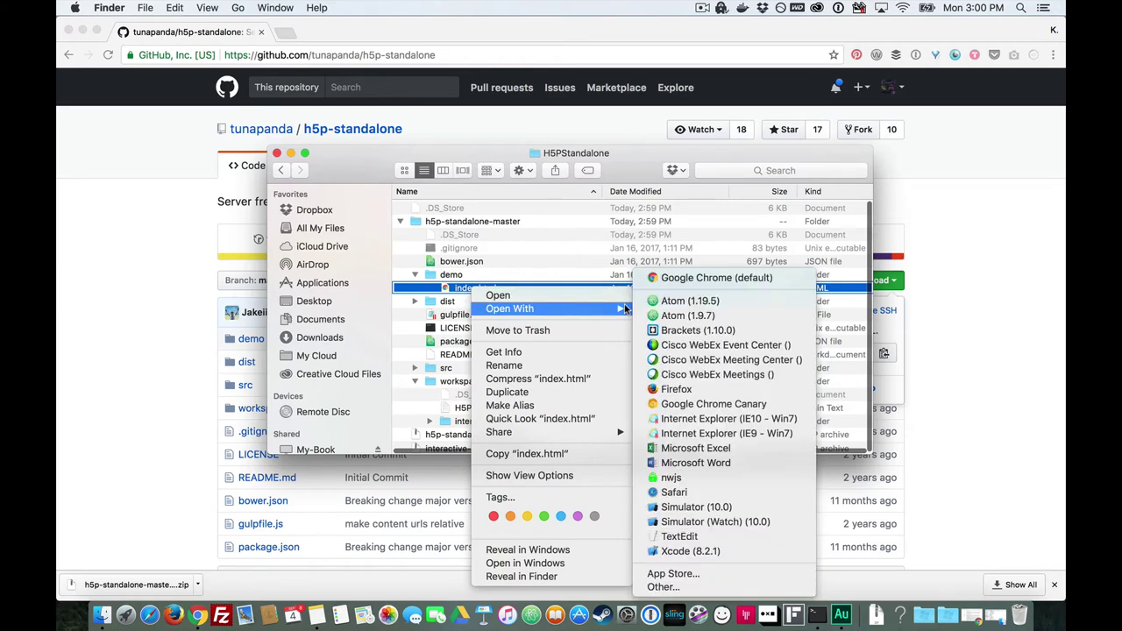
left_click(689, 306)
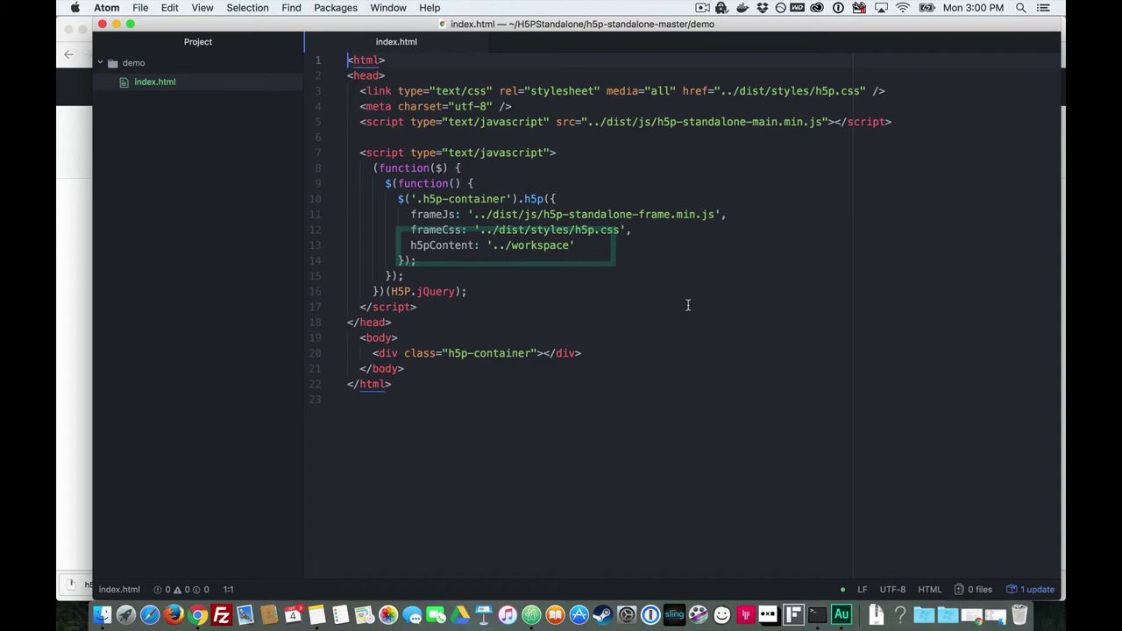
Set the h5pContent path in index.html to '../workspace/interactive-video' and save the file
left_click(571, 245)
type("/inter")
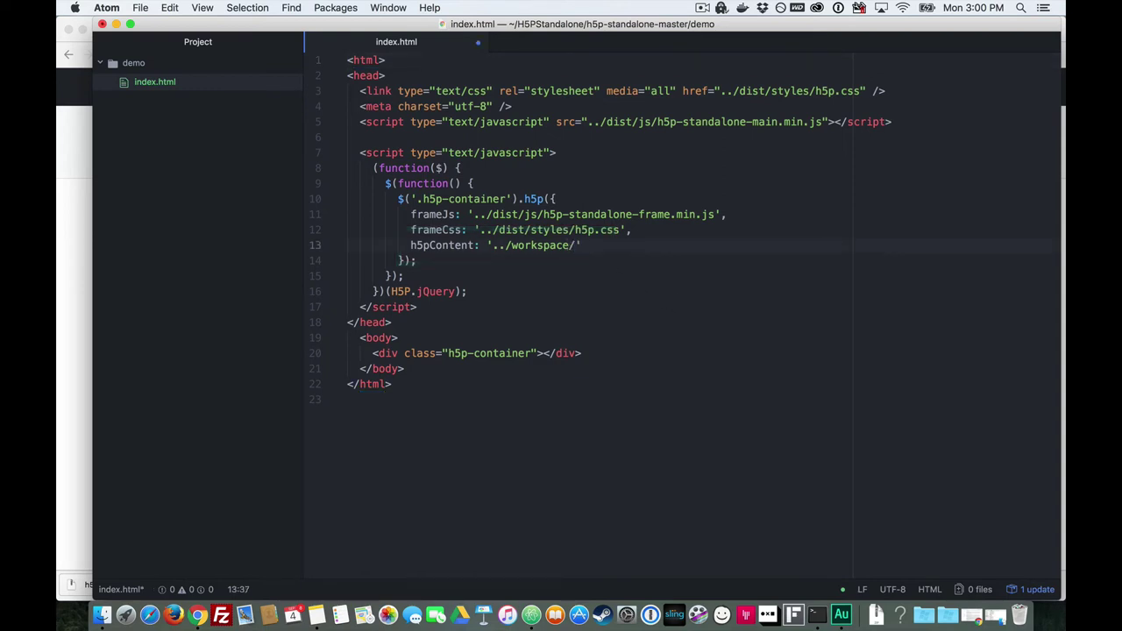
type("active-video")
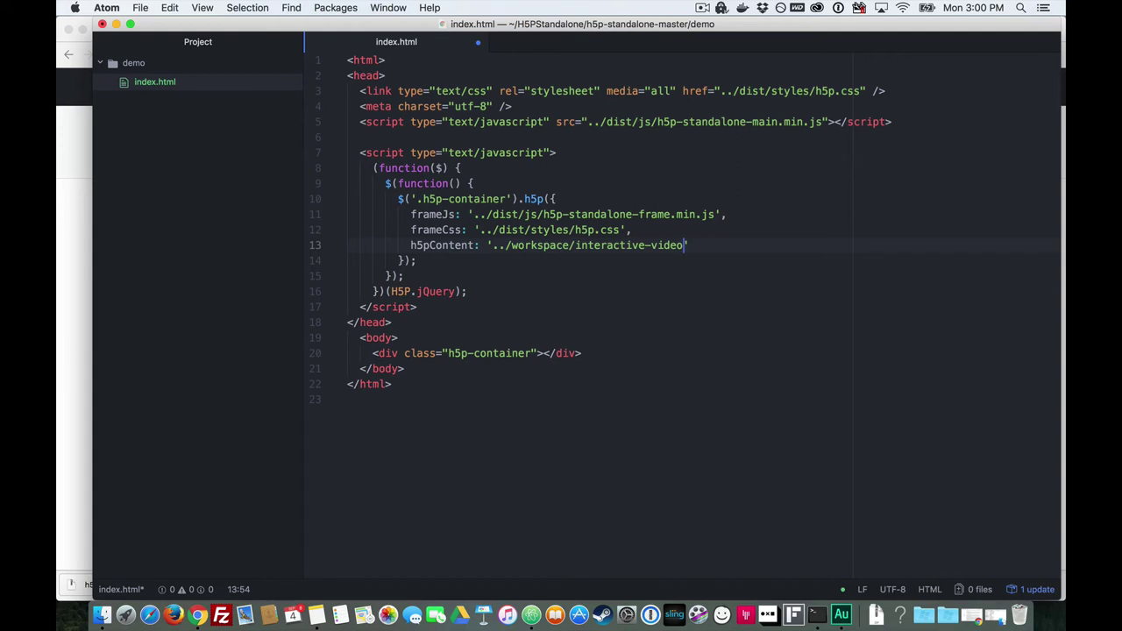
key("super+s")
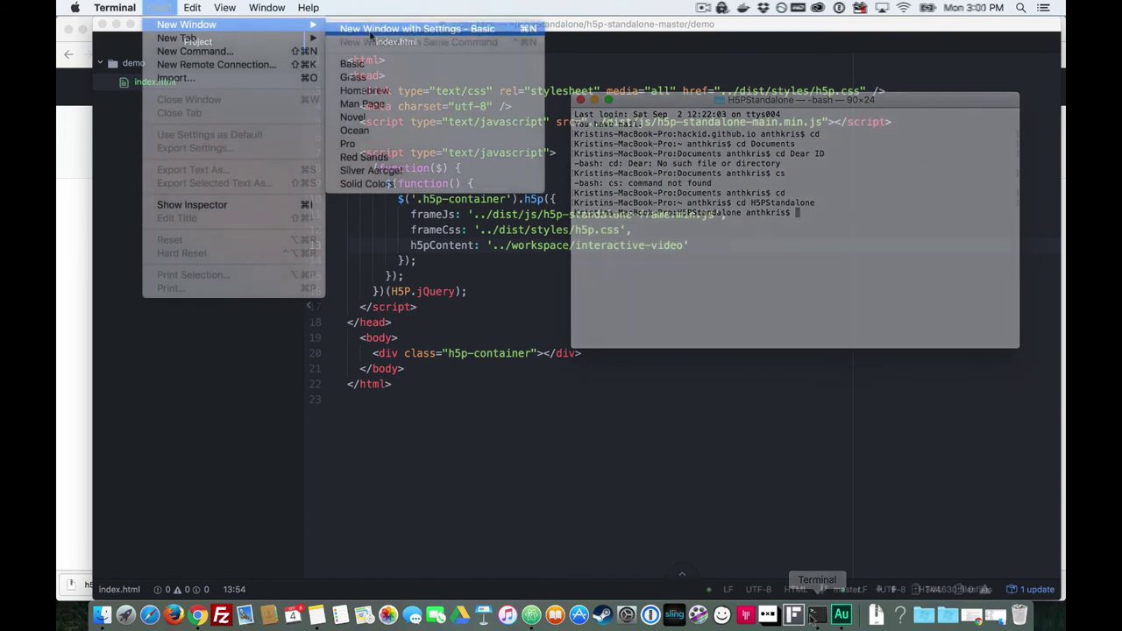
In a new Terminal window, change to H5PStandalone/h5p-standalone-master and start a local web server with python -m SimpleHTTPServer
left_click(377, 29)
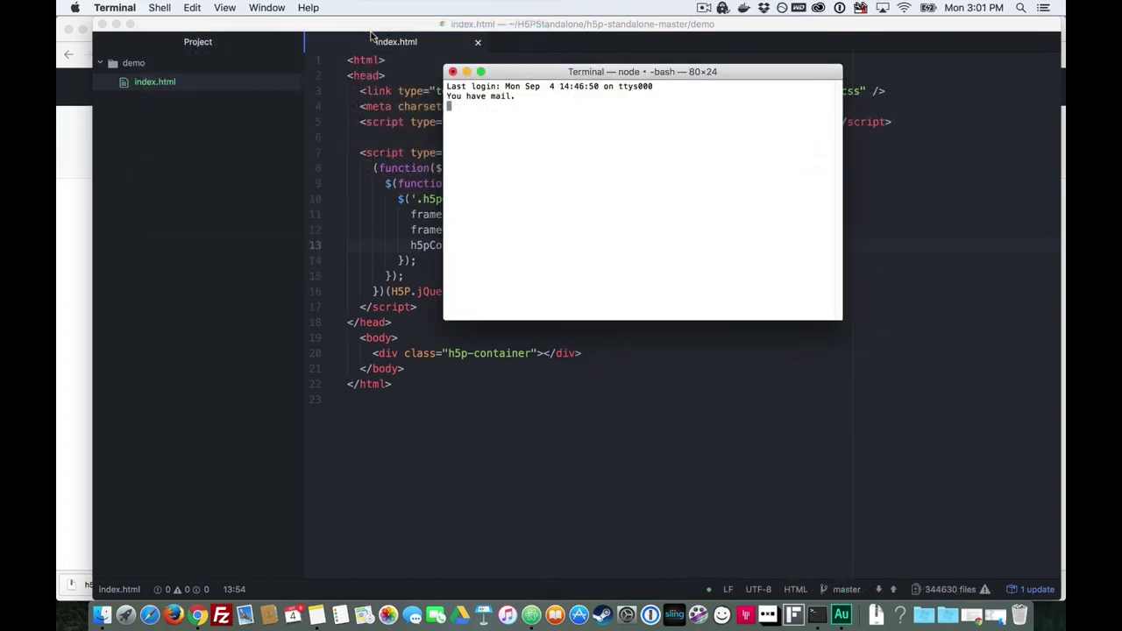
left_click_drag(561, 70, 512, 185)
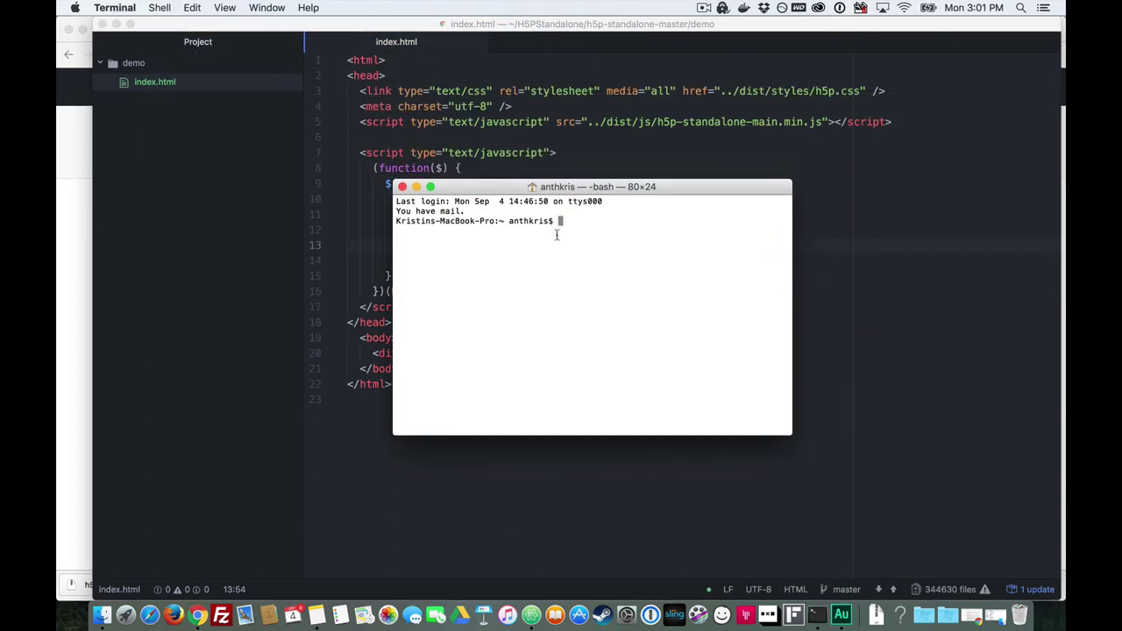
type("cd H5PStandalone")
key("Return")
type("cd")
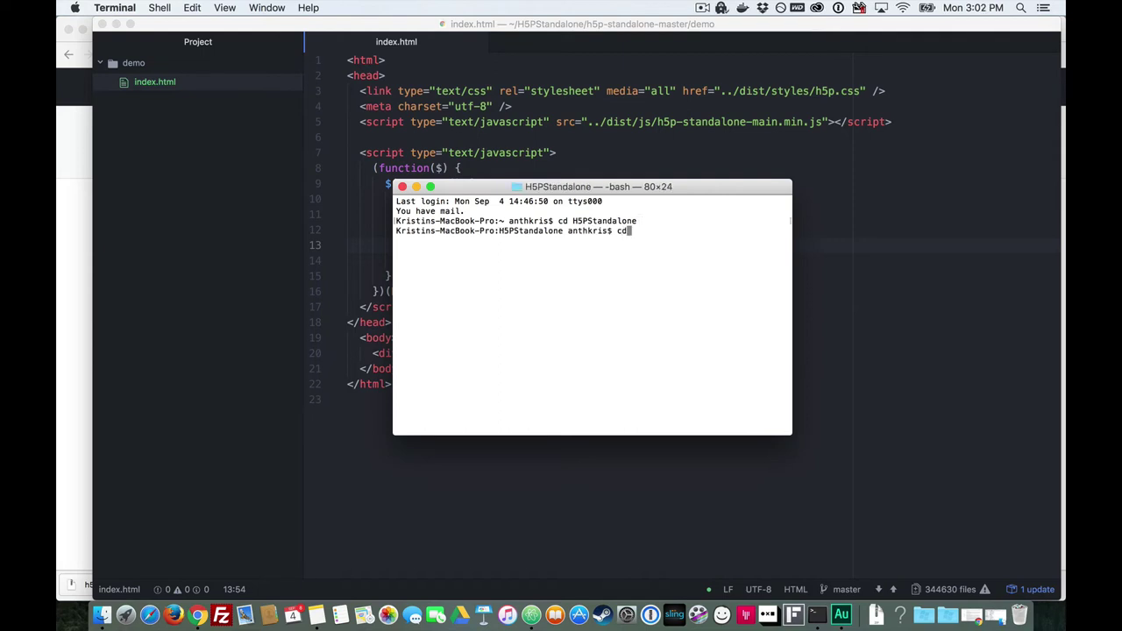
type(" h5p-standalone-master")
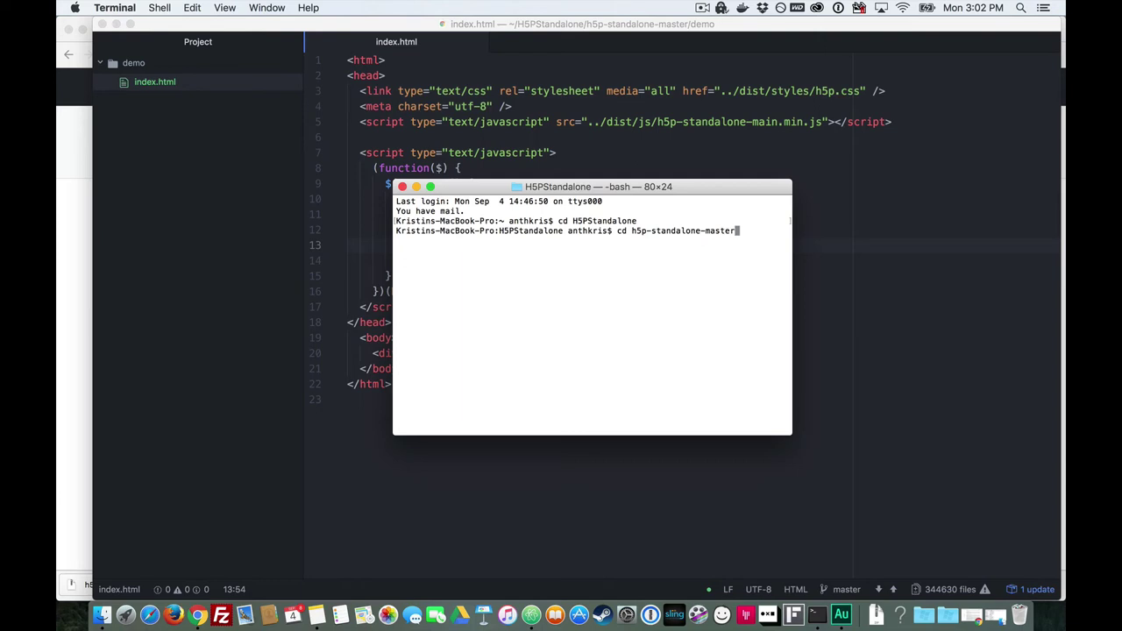
key("Return")
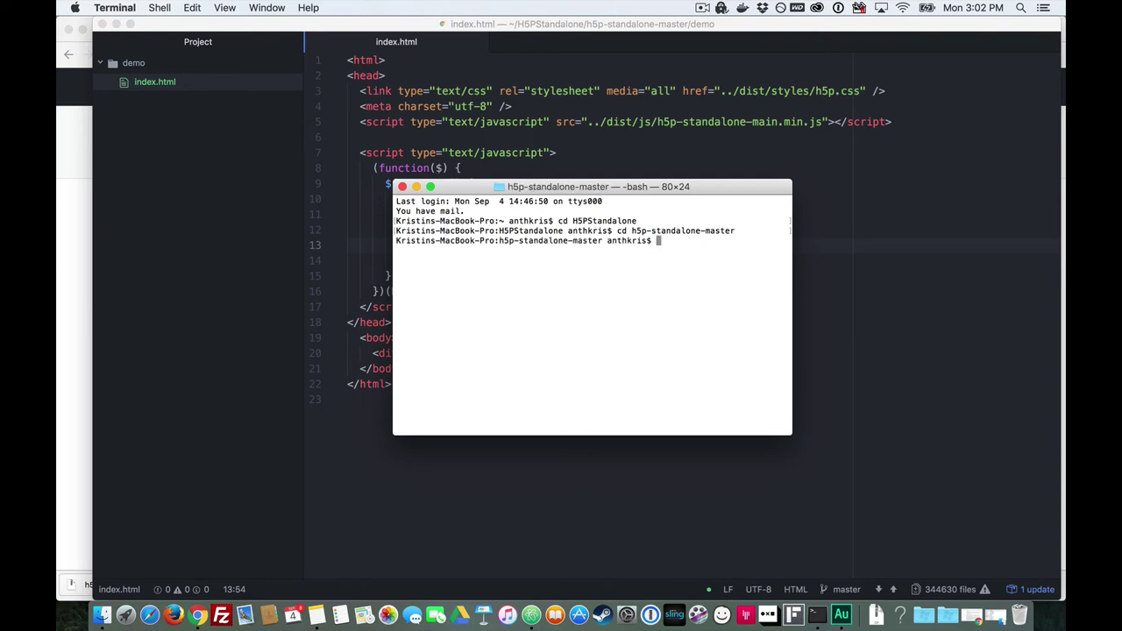
type("python -m SimpleHTTPServer")
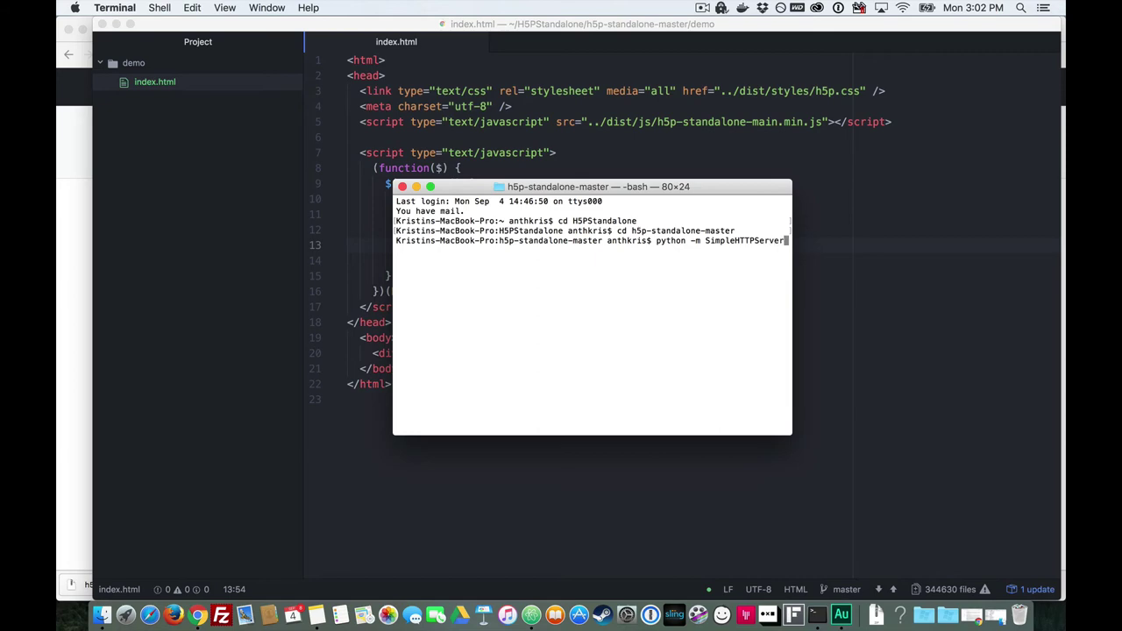
key("Return")
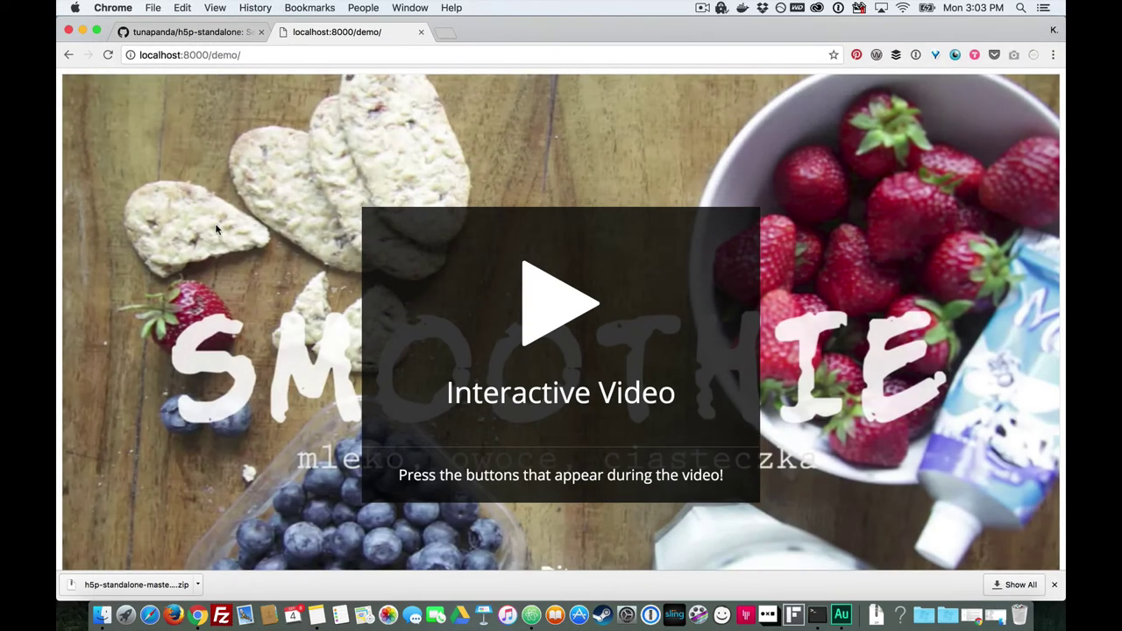
Examine the interactive video on the localhost:8000/demo/ page in Chrome, closing the downloads bar to see the whole player
scroll(215, 230, "down", 3)
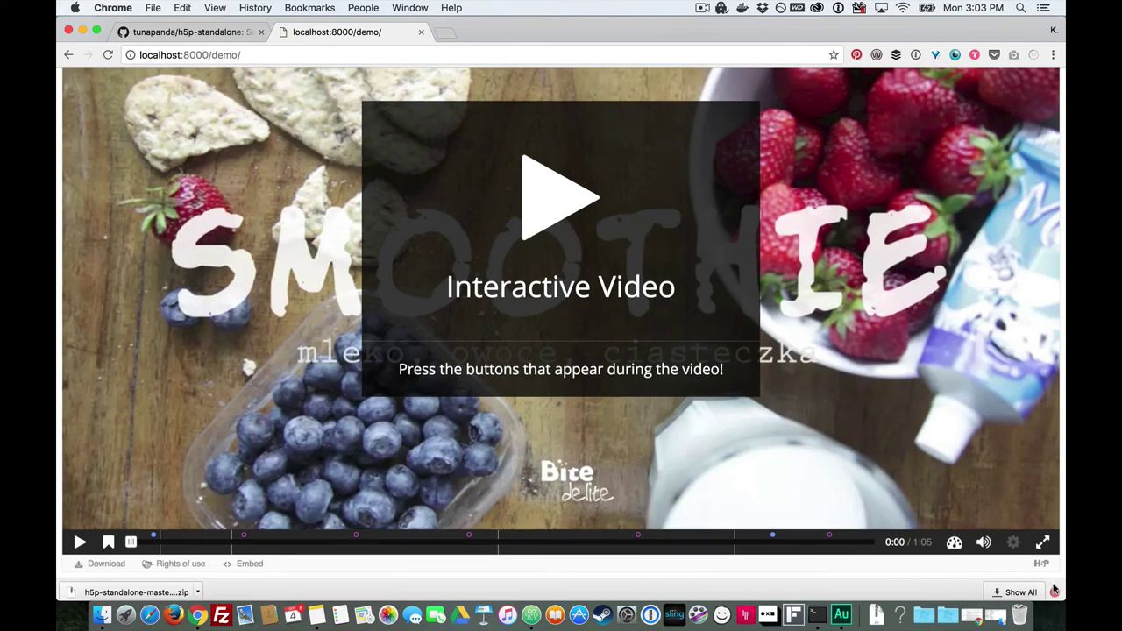
left_click(1052, 584)
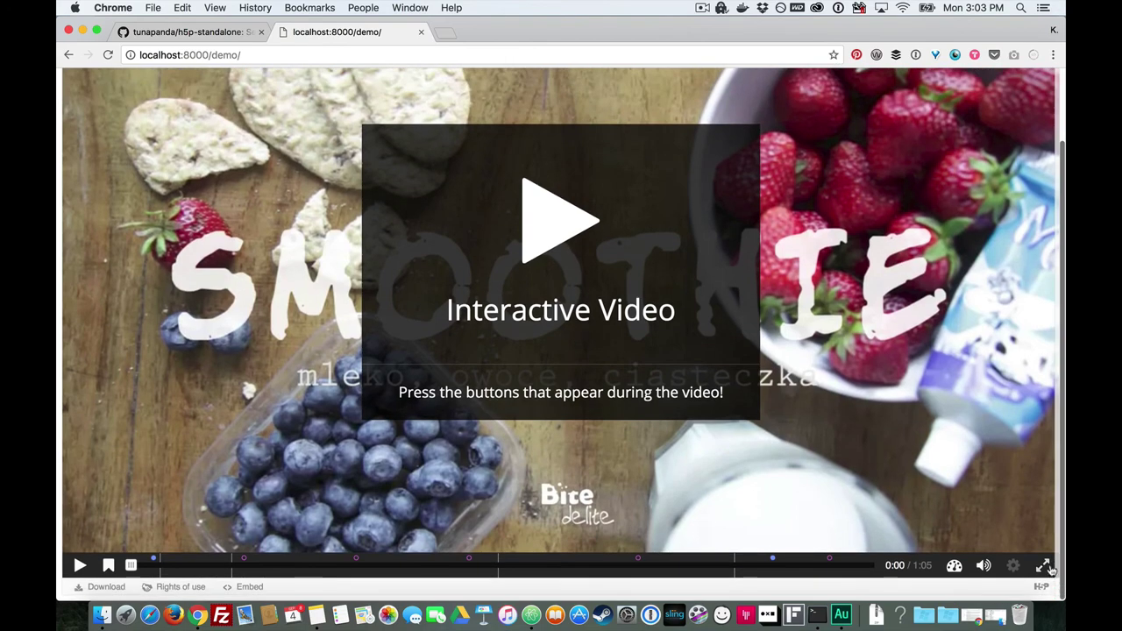
scroll(1043, 546, "up", 2)
scroll(1043, 546, "down", 2)
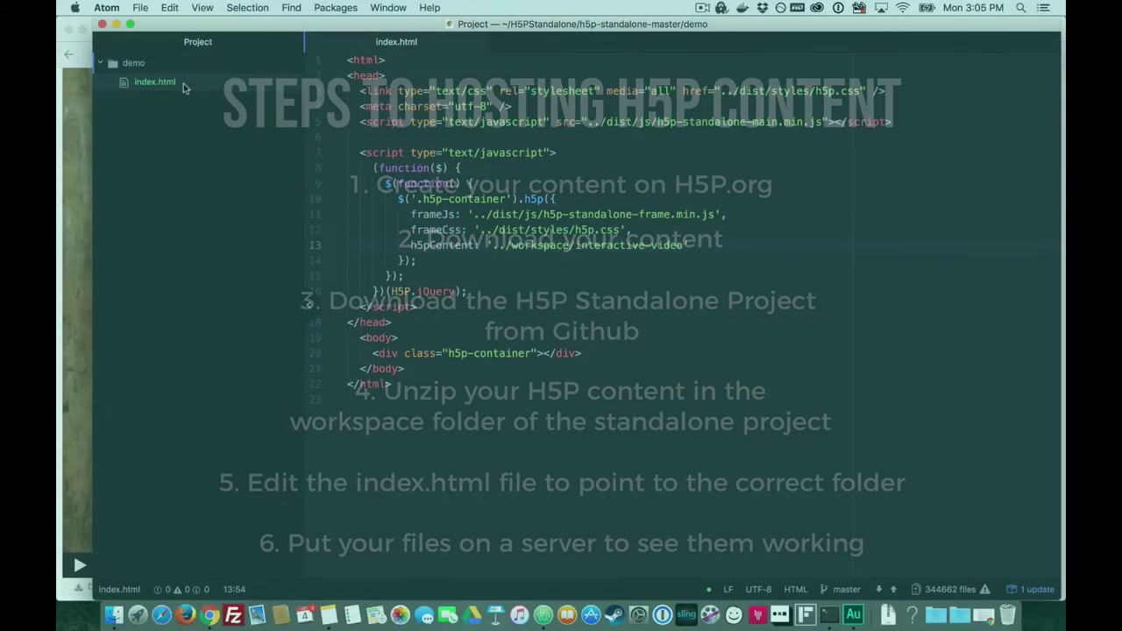
In Atom, duplicate index.html in the demo folder as agamotto.html
right_click(184, 85)
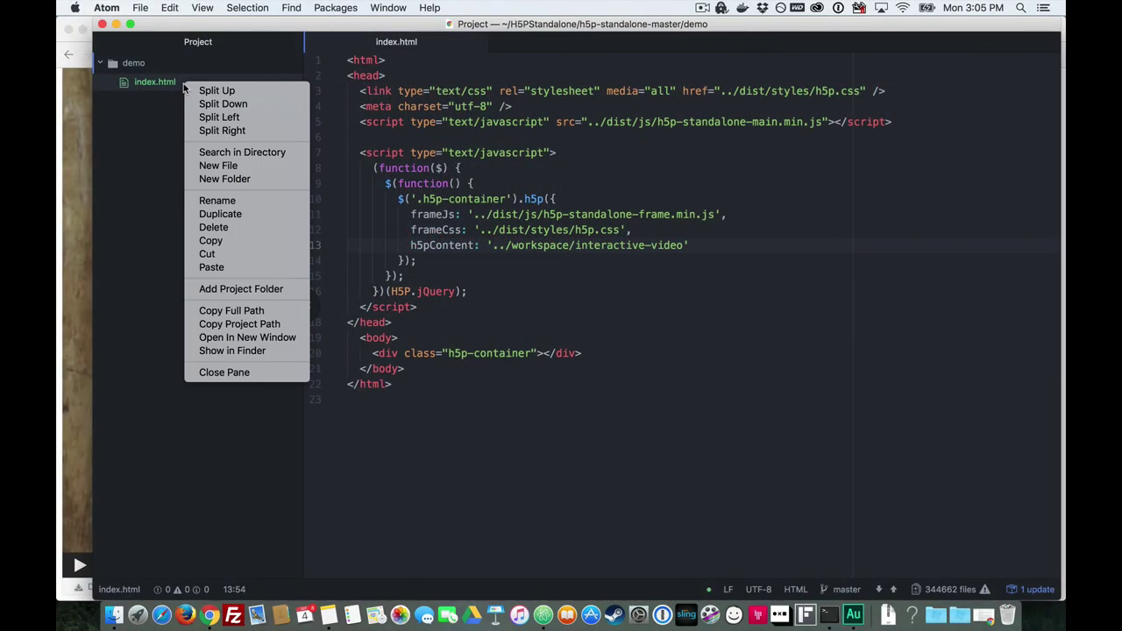
left_click(224, 213)
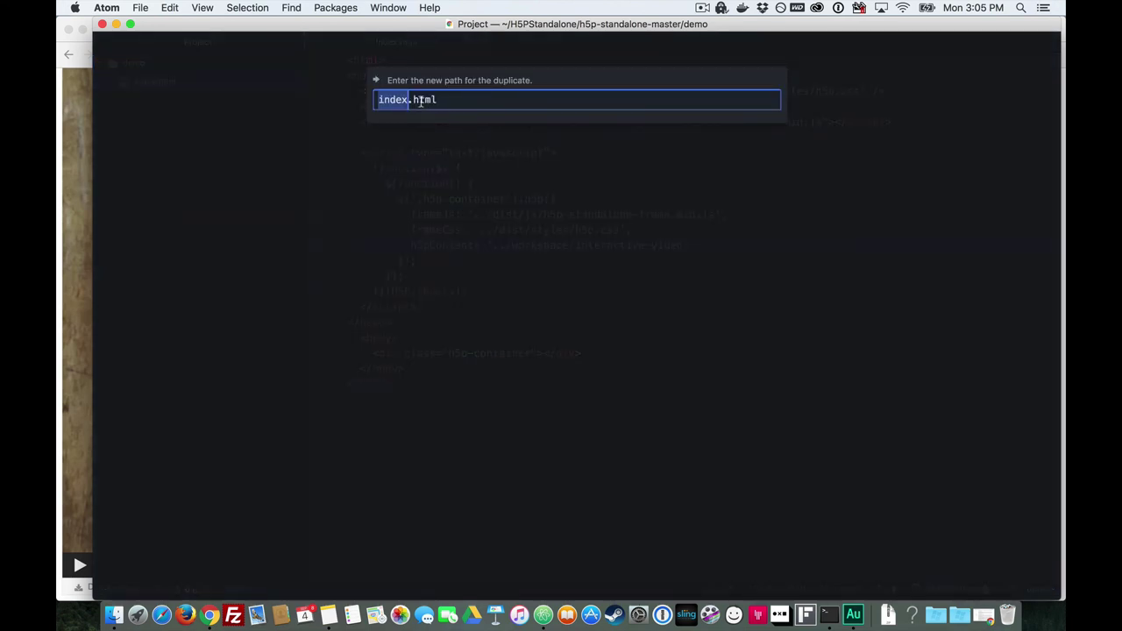
type("a")
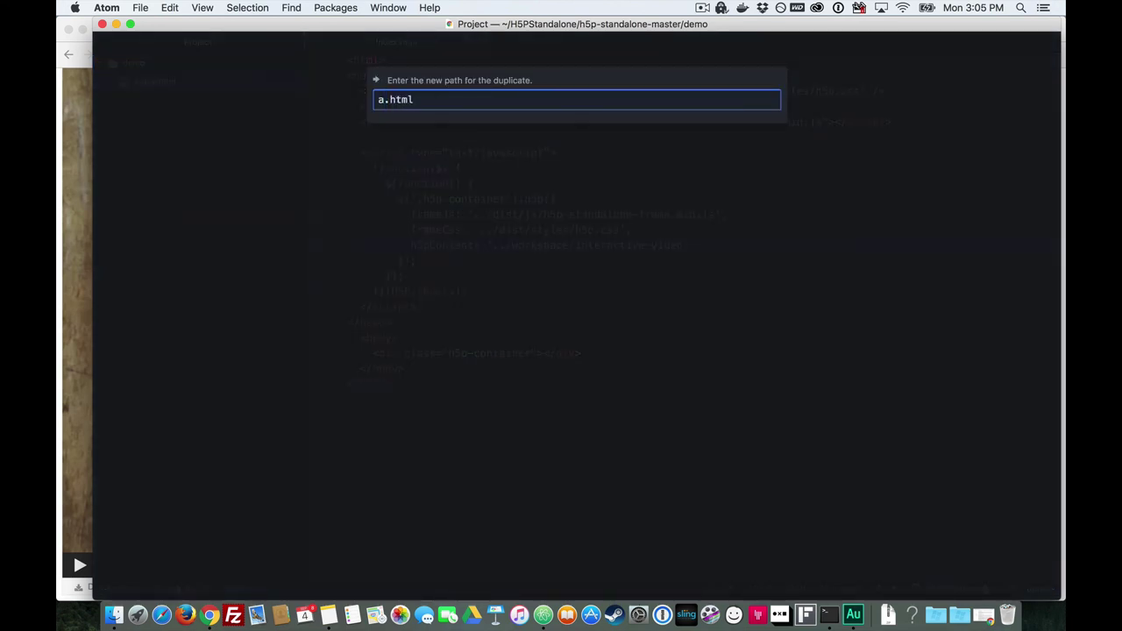
type("gamotto")
key("Return")
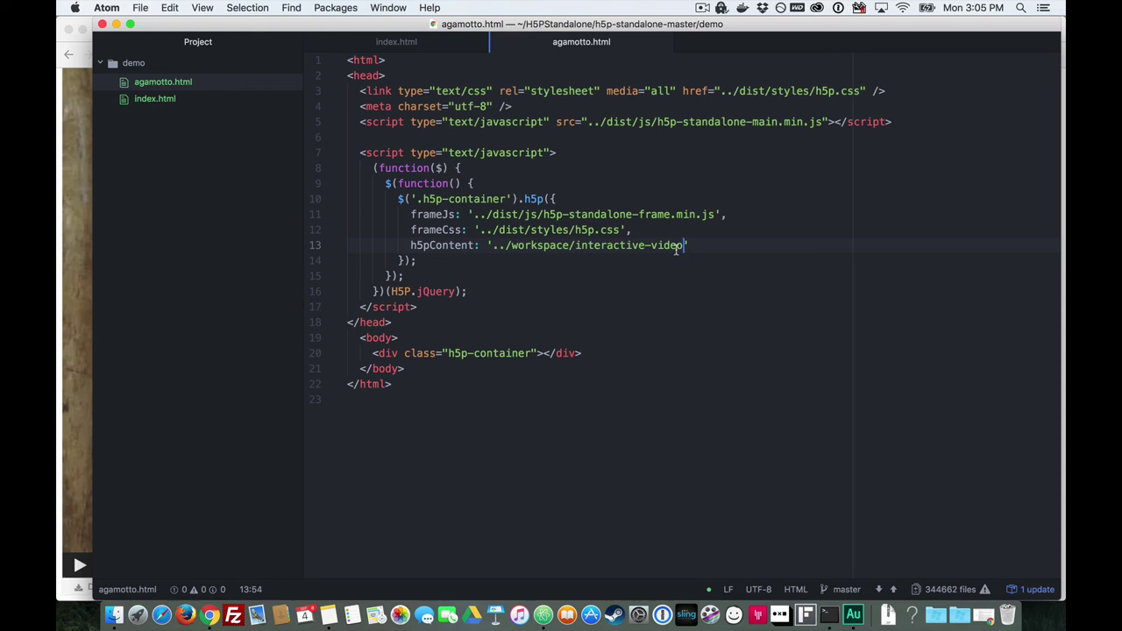
Set the h5pContent path in agamotto.html to '../workspace/agamotto' and save the file
left_click_drag(682, 249, 577, 246)
type("aga")
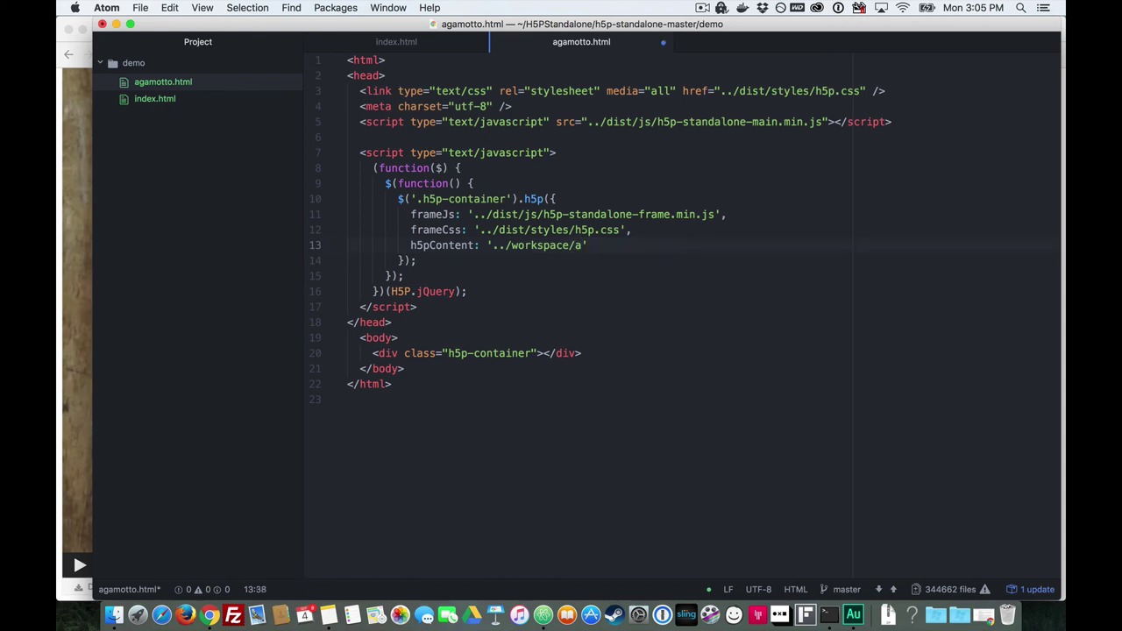
type("motto")
key("super+s")
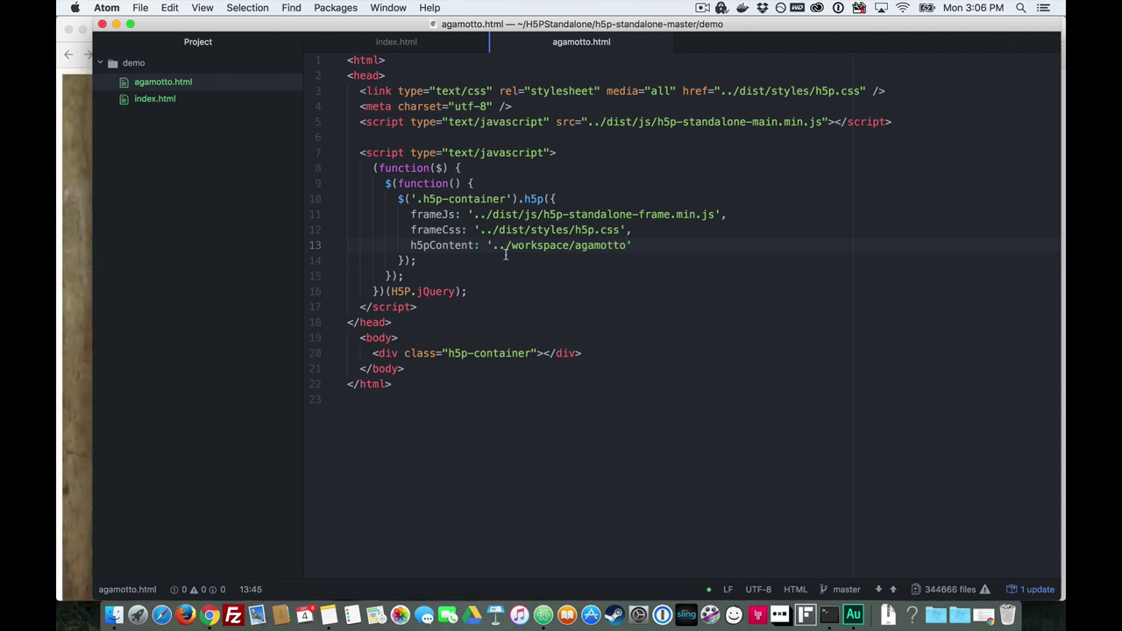
Switch to Chrome, load localhost:8000/demo/agamotto.html and view the map content down to its slider
left_click(63, 136)
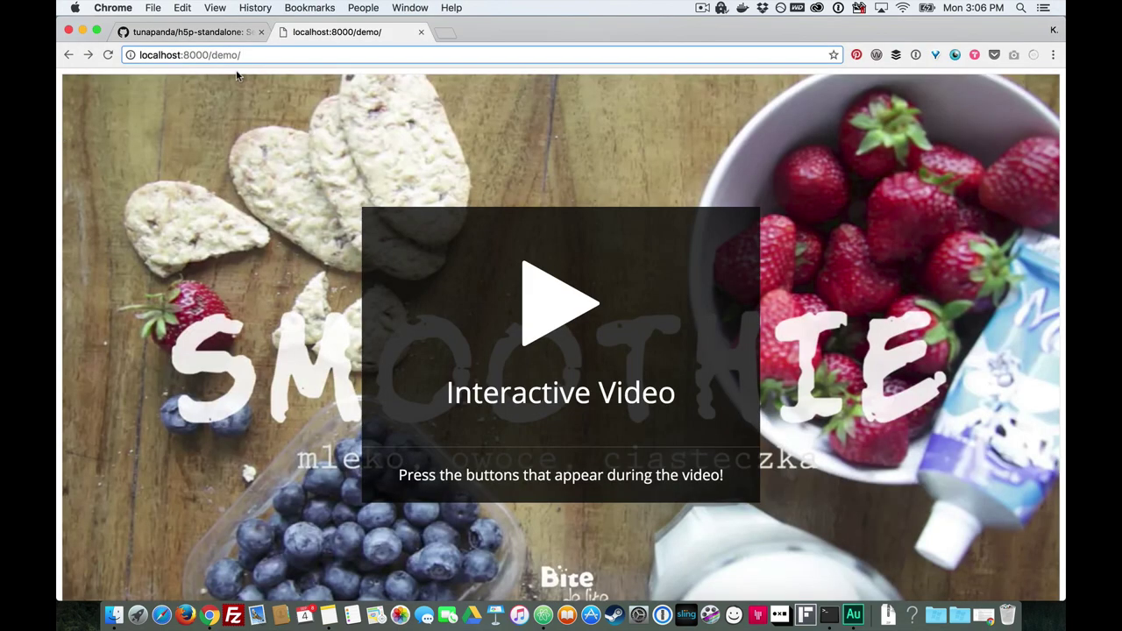
type("agamotto.")
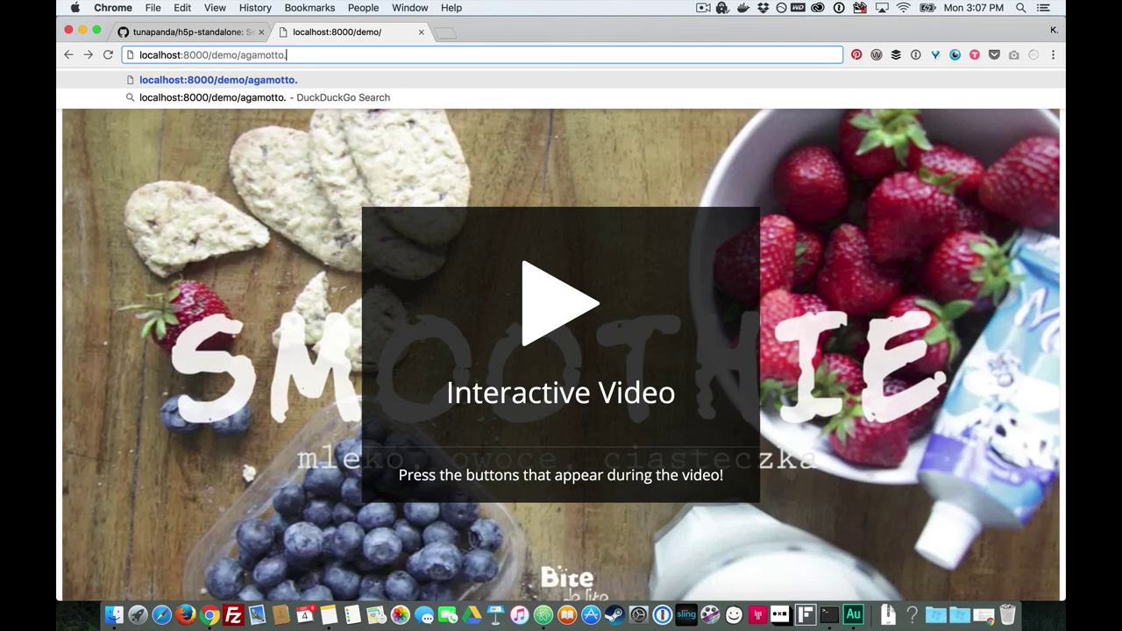
type("html")
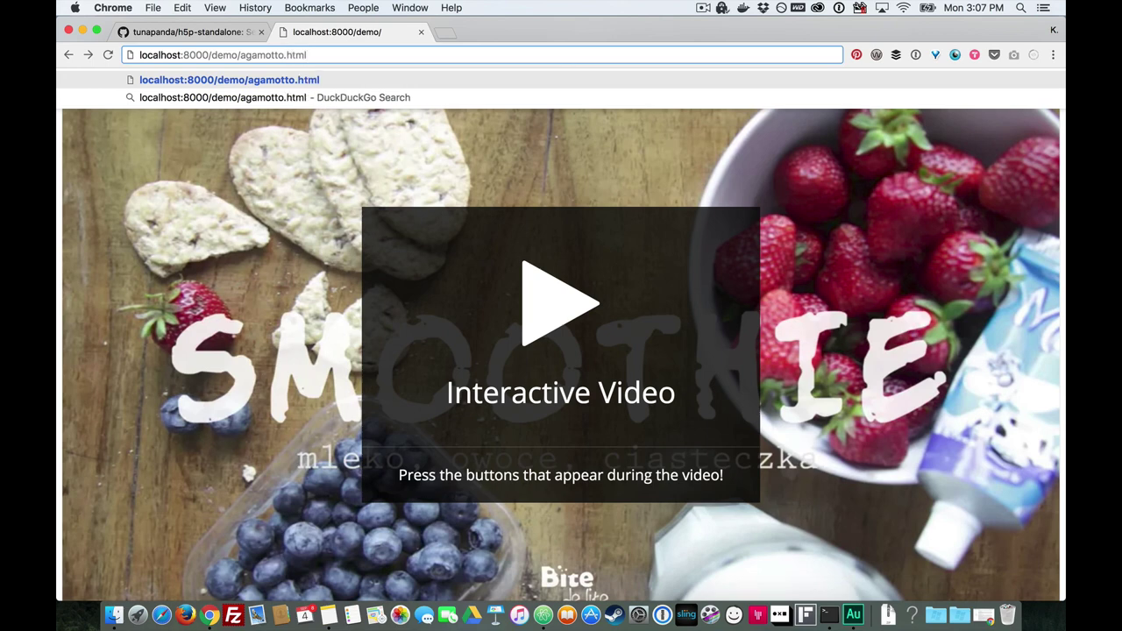
key("Return")
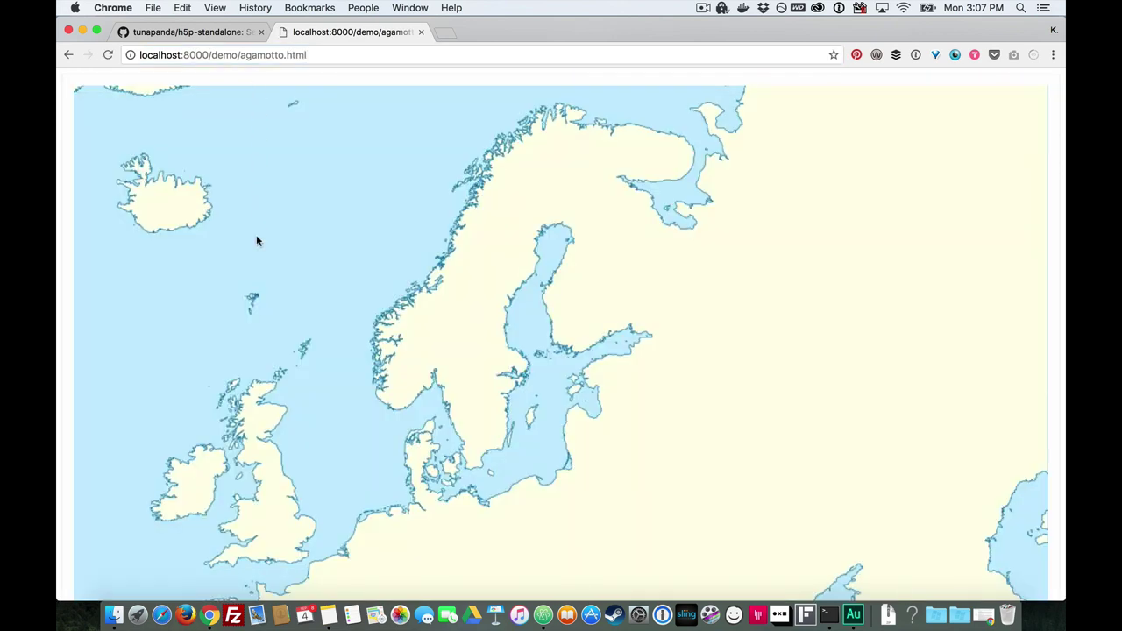
scroll(257, 240, "down", 10)
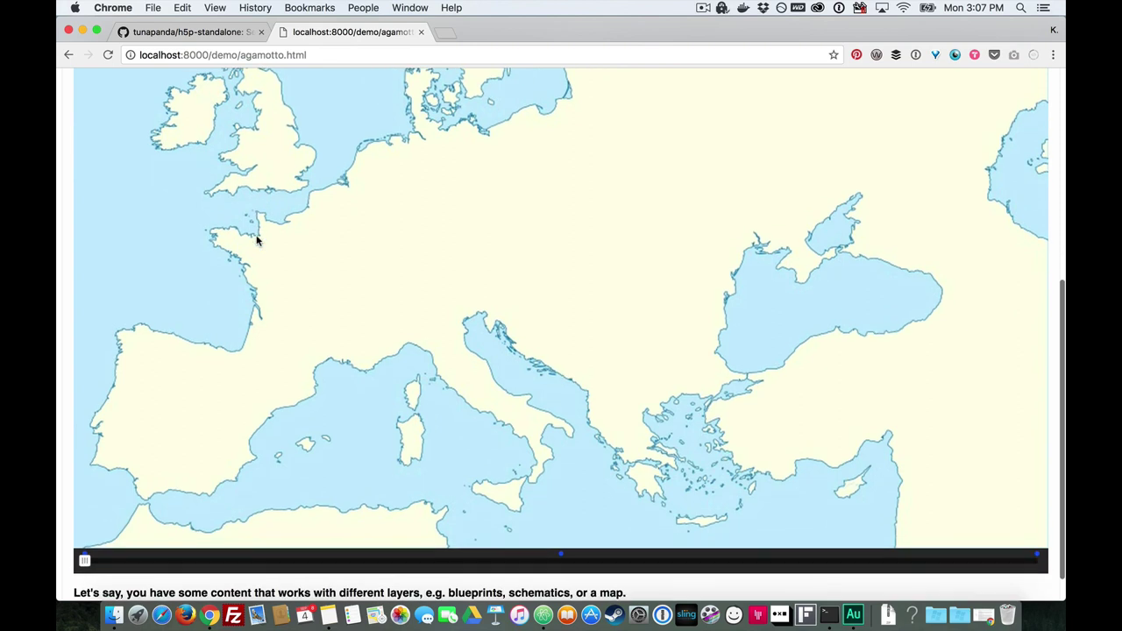